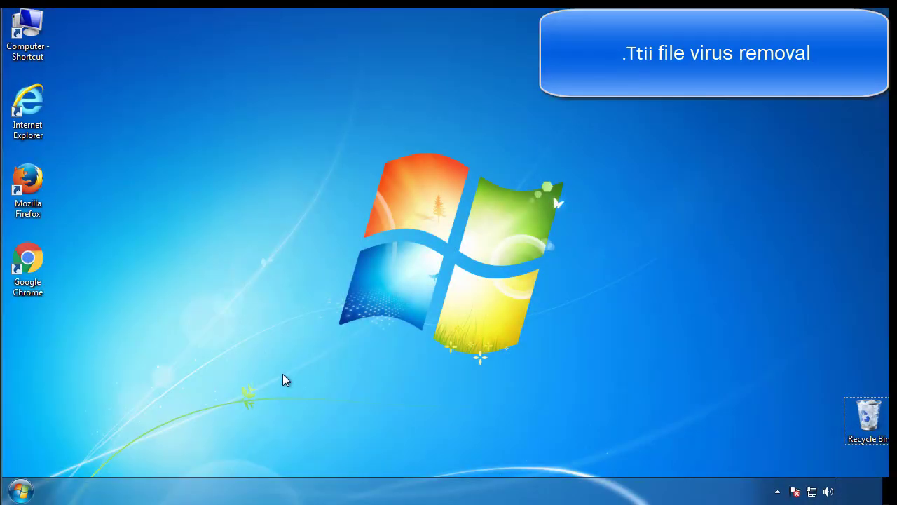
- Launch msconfig, enable Safe boot (Minimal) on the Boot tab, and restart Windows
{"action": "left_click", "coordinate": [21, 491]}
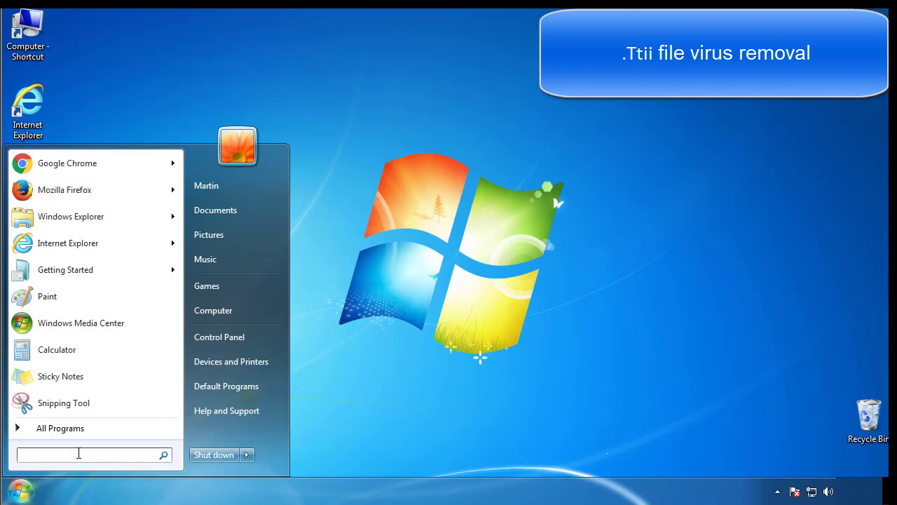
{"action": "type", "text": "msconfig"}
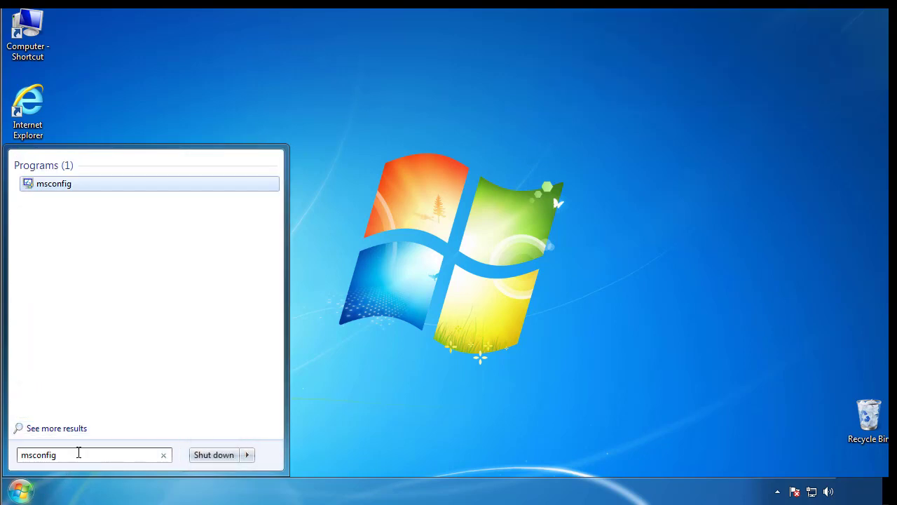
{"action": "key", "text": "Return"}
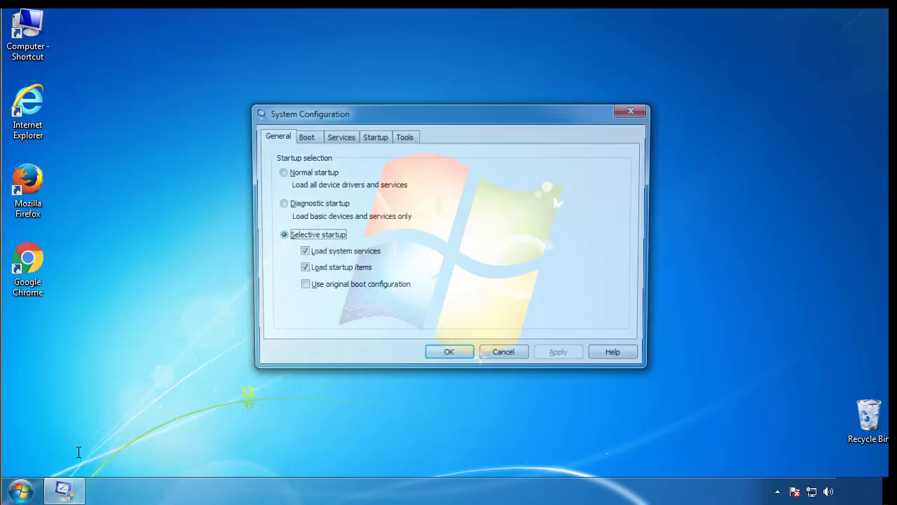
{"action": "left_click", "coordinate": [302, 137]}
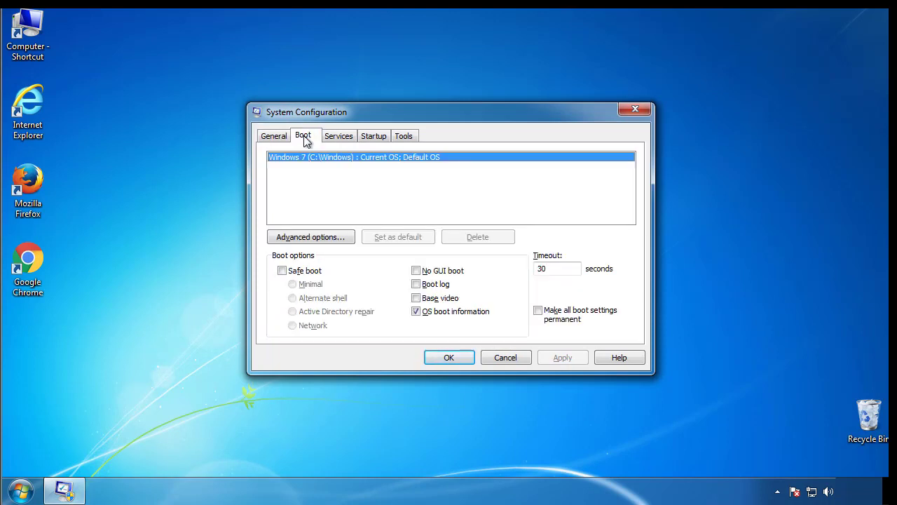
{"action": "left_click", "coordinate": [282, 270]}
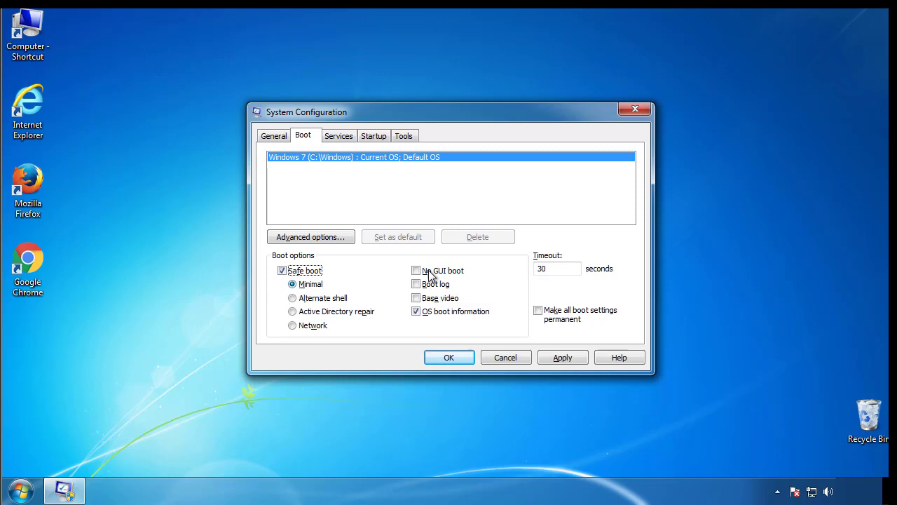
{"action": "left_click", "coordinate": [455, 358]}
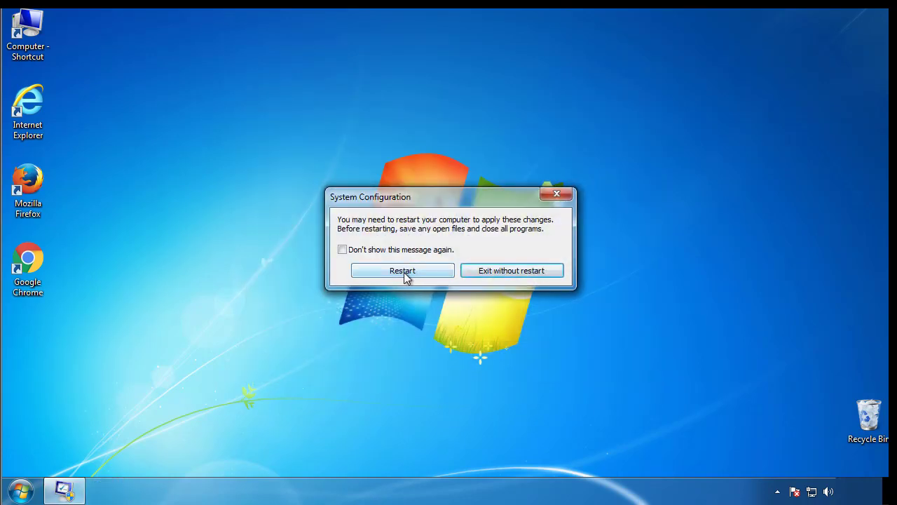
{"action": "left_click", "coordinate": [405, 272]}
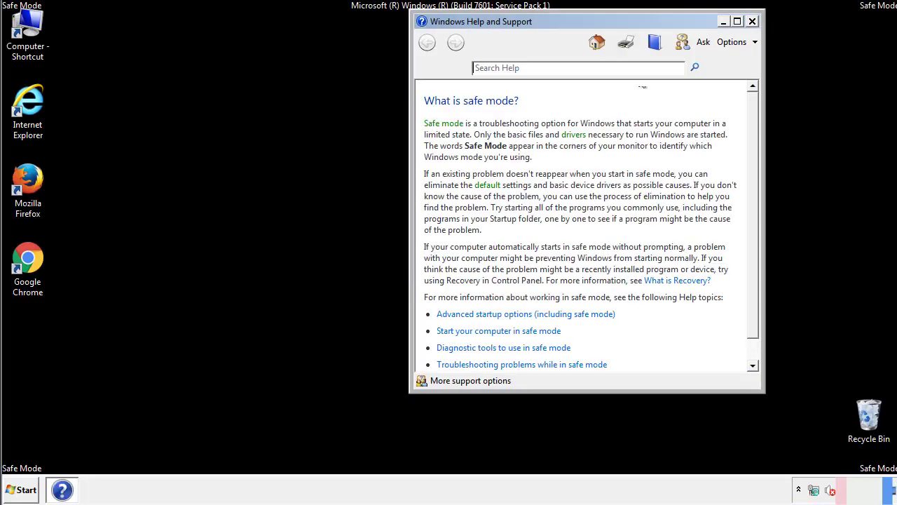
- Close the Safe Mode help and set Folder Options to show hidden files, folders and drives
{"action": "left_click", "coordinate": [752, 21]}
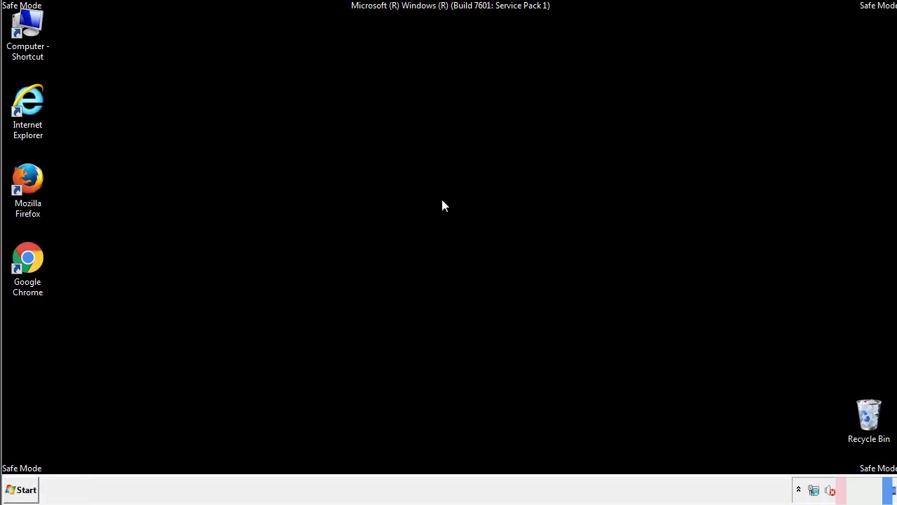
{"action": "left_click", "coordinate": [26, 489]}
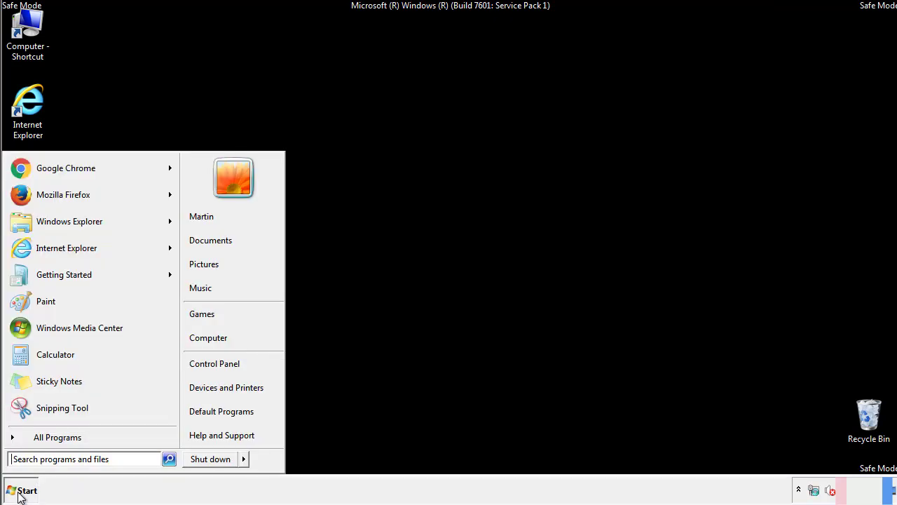
{"action": "left_click", "coordinate": [224, 359]}
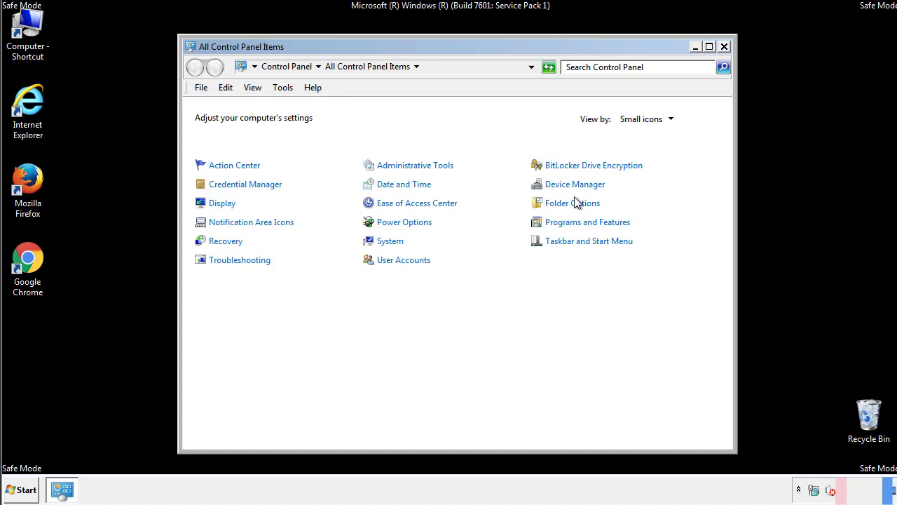
{"action": "left_click", "coordinate": [573, 203]}
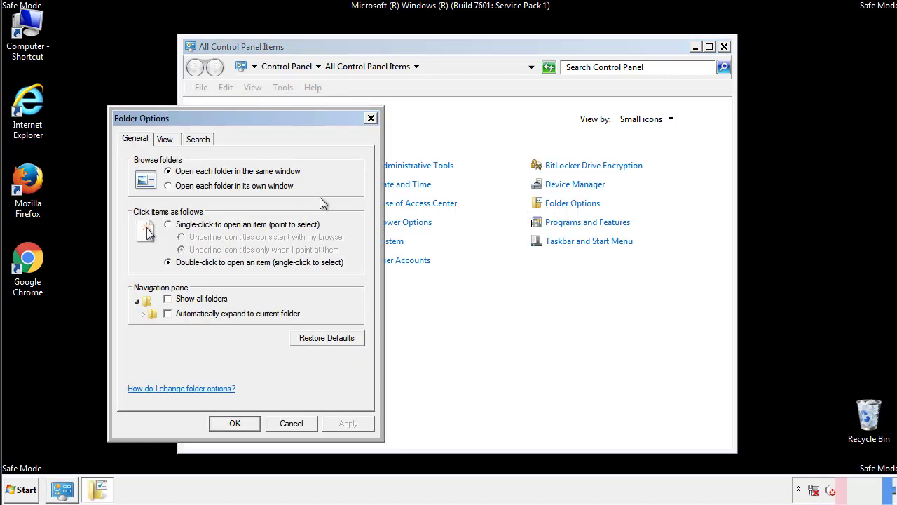
{"action": "left_click", "coordinate": [165, 139]}
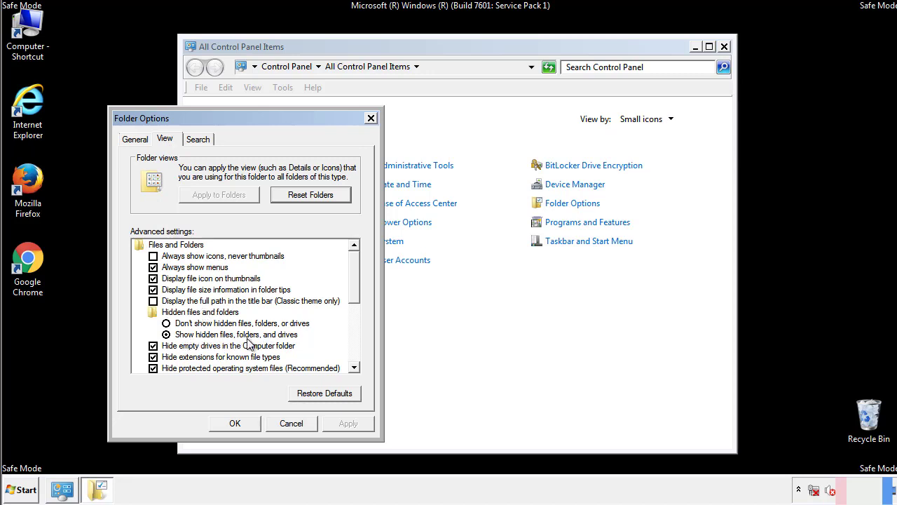
{"action": "left_click", "coordinate": [242, 423]}
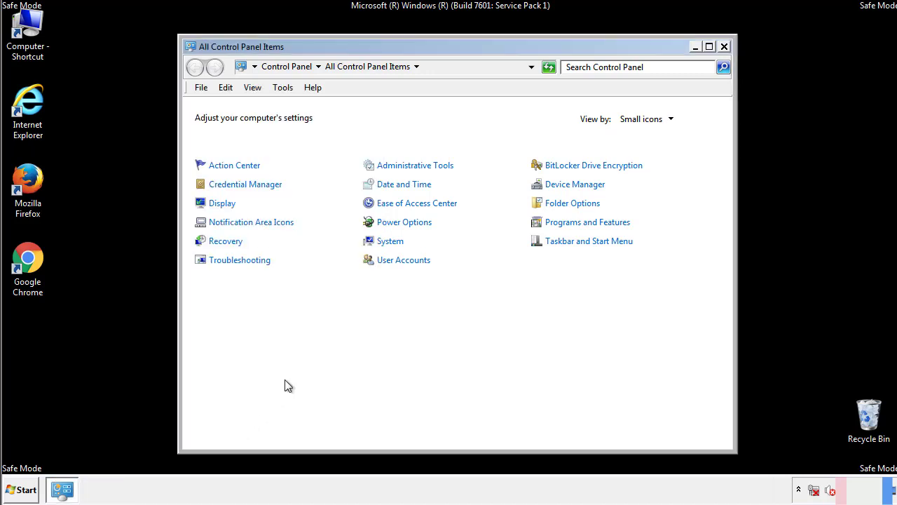
{"action": "left_click", "coordinate": [725, 47]}
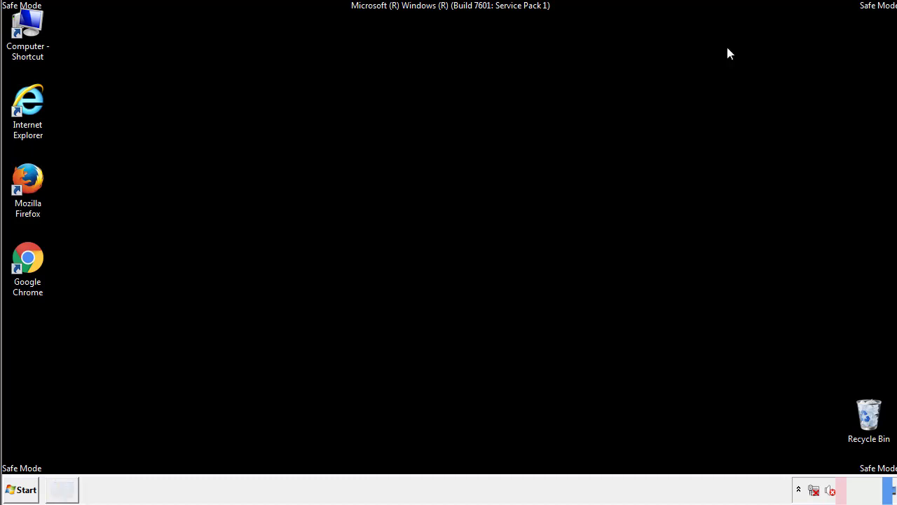
- Browse from Computer to C:\Windows\System32\drivers\etc and open the hosts file
{"action": "double_click", "coordinate": [36, 25]}
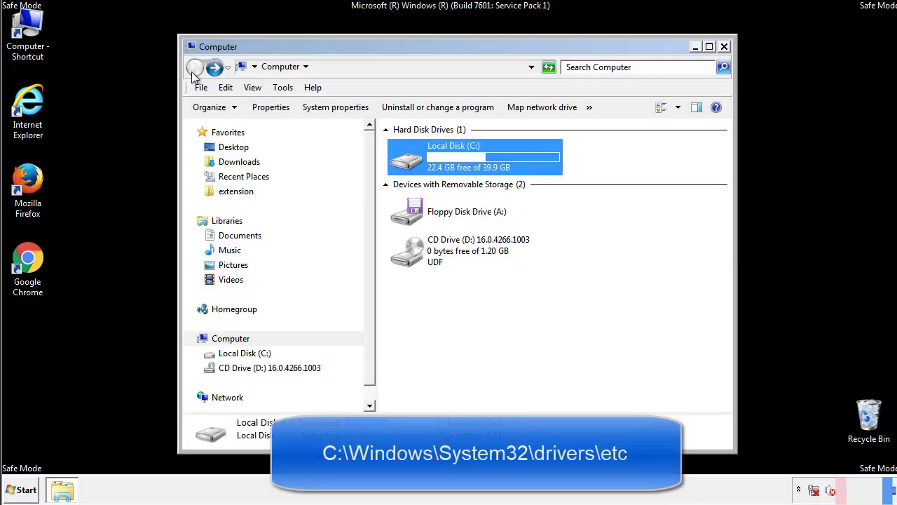
{"action": "double_click", "coordinate": [411, 159]}
{"action": "left_click", "coordinate": [409, 258]}
{"action": "double_click", "coordinate": [410, 258]}
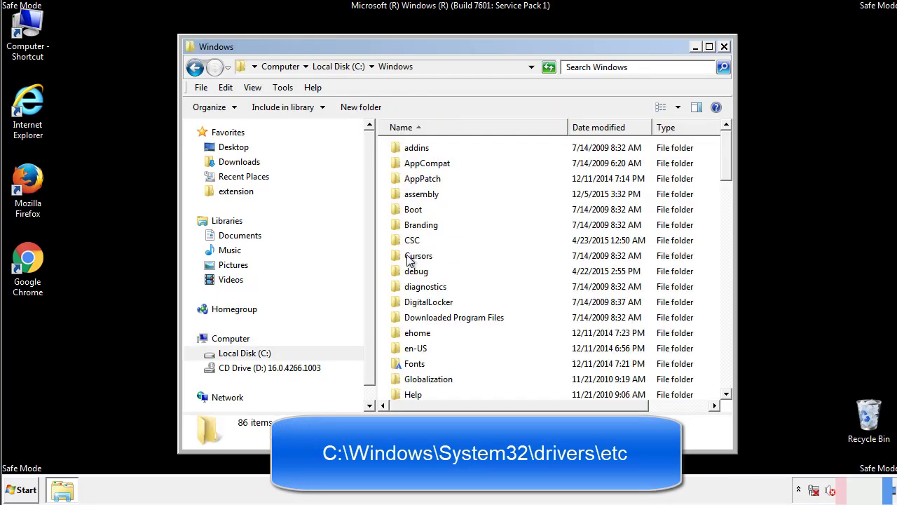
{"action": "scroll", "coordinate": [412, 316], "scroll_direction": "down", "scroll_amount": 2}
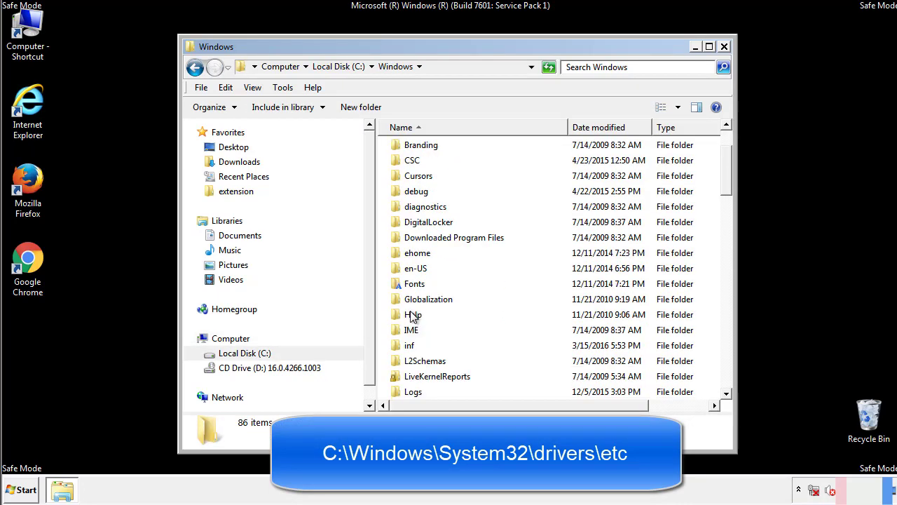
{"action": "scroll", "coordinate": [413, 316], "scroll_direction": "down", "scroll_amount": 7}
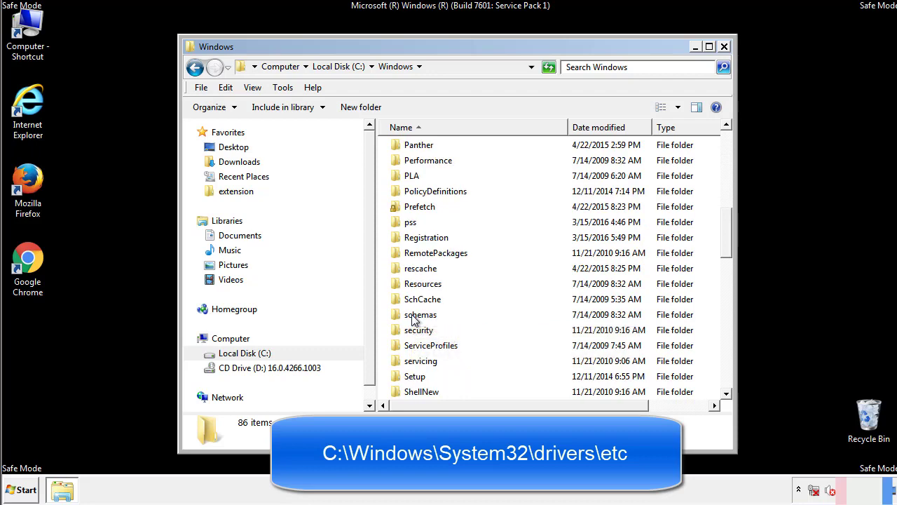
{"action": "scroll", "coordinate": [414, 319], "scroll_direction": "down", "scroll_amount": 2}
{"action": "double_click", "coordinate": [425, 360]}
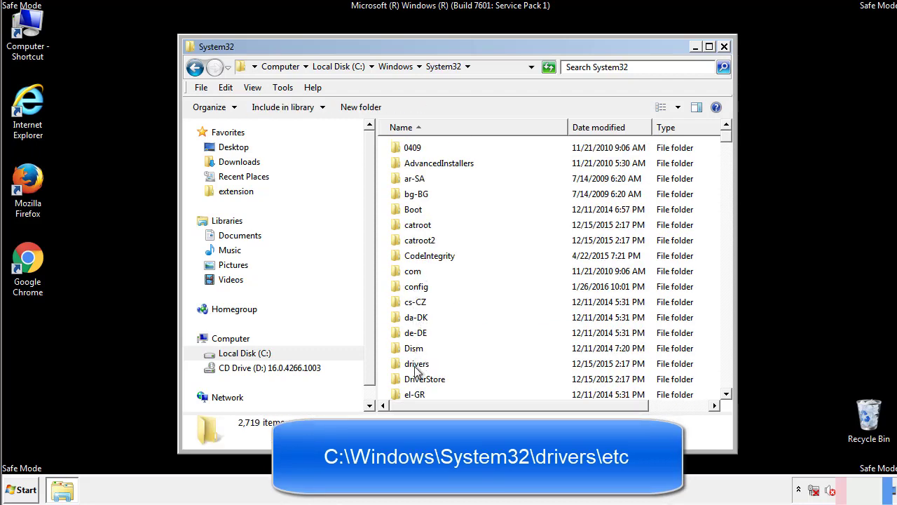
{"action": "double_click", "coordinate": [417, 366]}
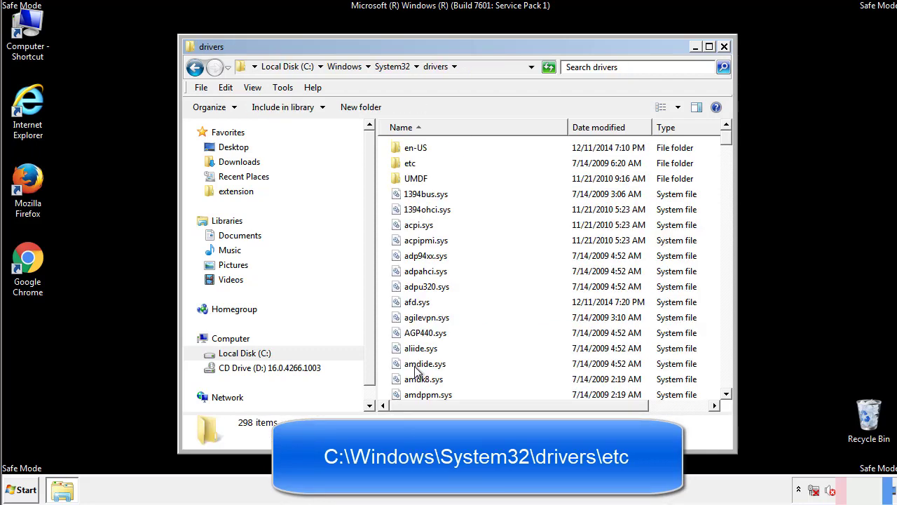
{"action": "double_click", "coordinate": [405, 167]}
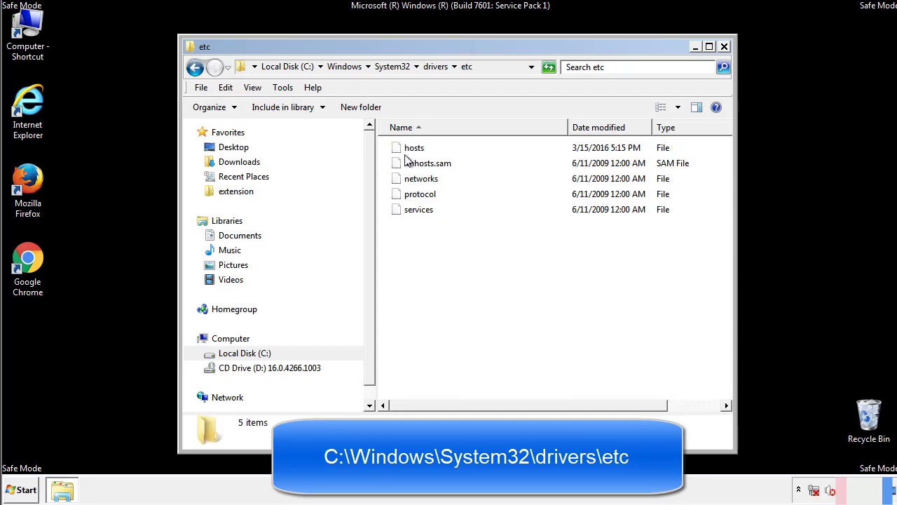
{"action": "double_click", "coordinate": [408, 149]}
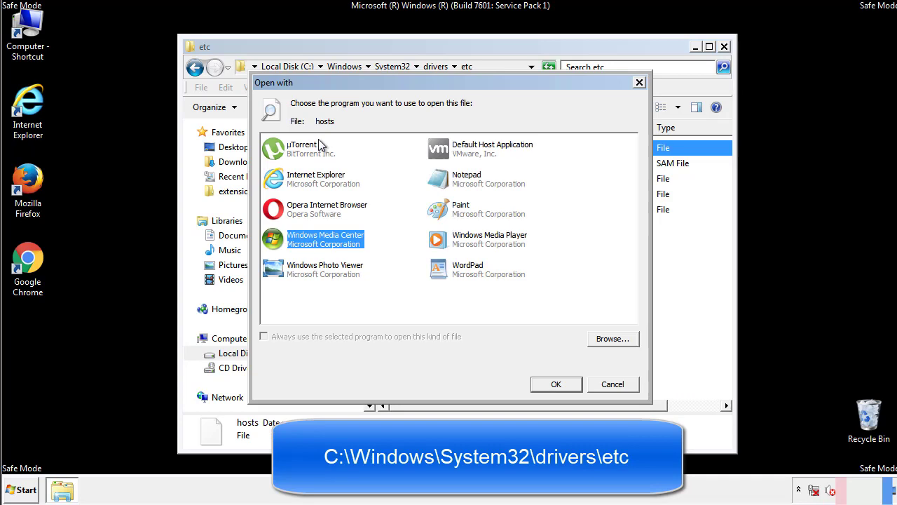
- Open hosts in Notepad and delete the four suspicious custom IP entries
{"action": "left_click", "coordinate": [454, 184]}
{"action": "left_click", "coordinate": [554, 384]}
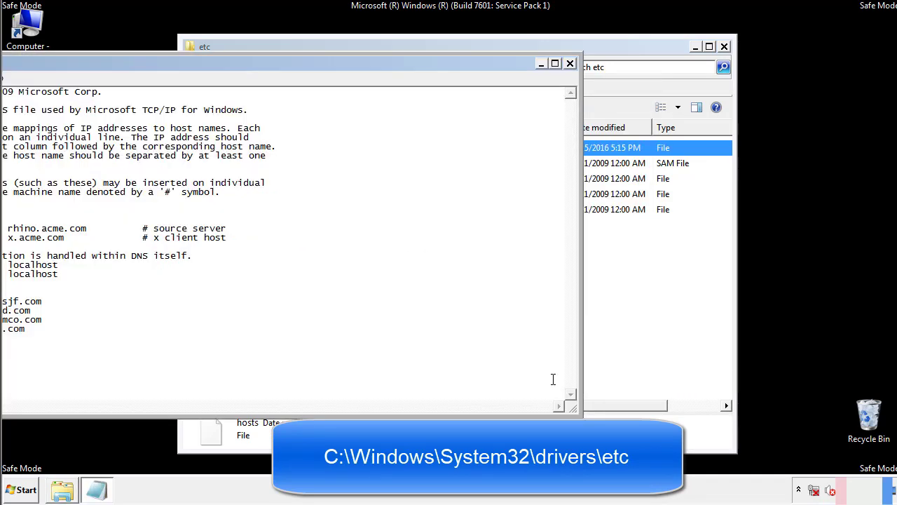
{"action": "left_click_drag", "start_coordinate": [367, 63], "coordinate": [570, 77]}
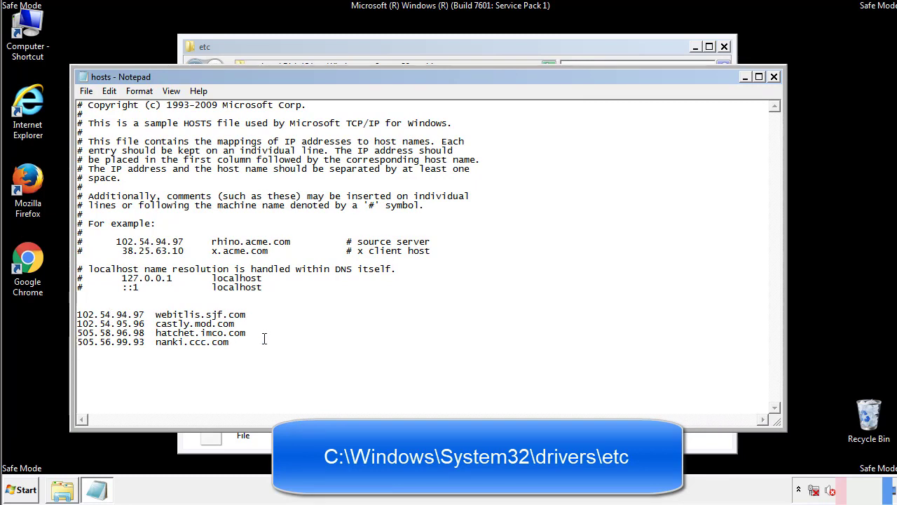
{"action": "left_click_drag", "start_coordinate": [251, 343], "coordinate": [77, 314]}
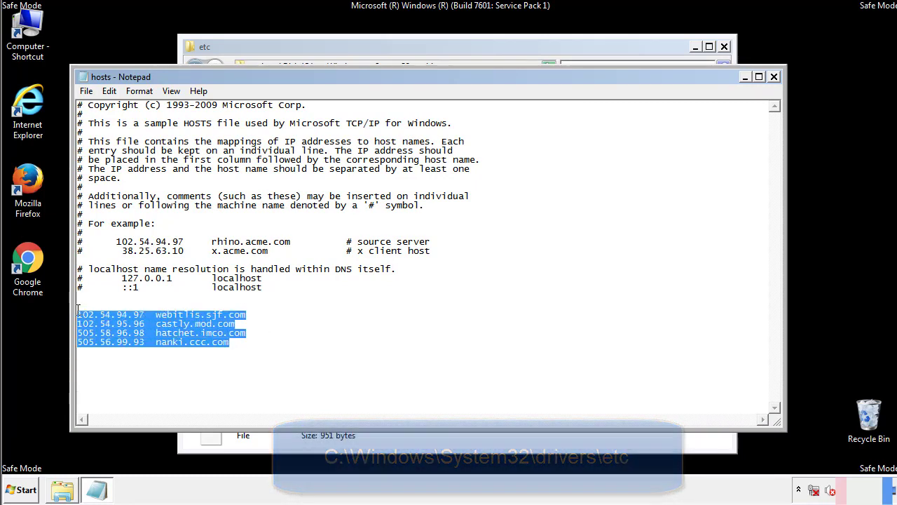
{"action": "key", "text": "Delete"}
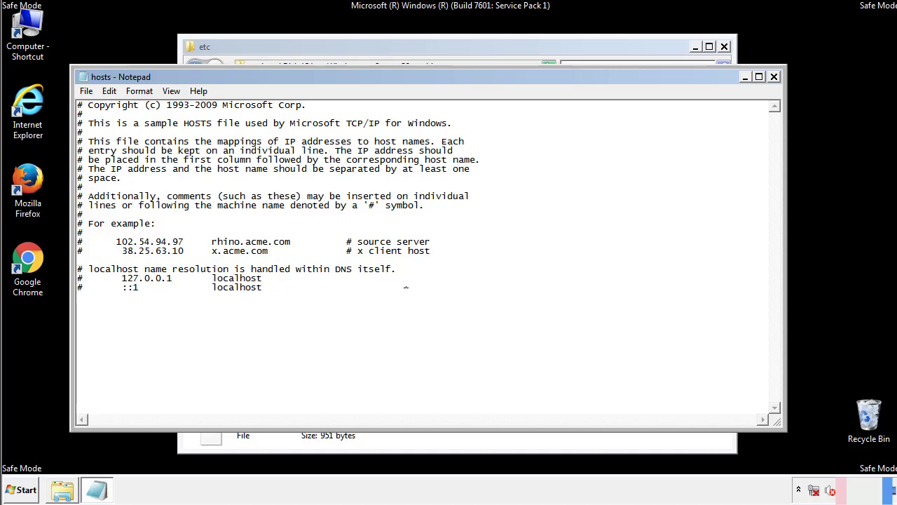
- Save the edited hosts file and close Notepad and the etc folder
{"action": "left_click", "coordinate": [774, 77]}
{"action": "left_click", "coordinate": [396, 256]}
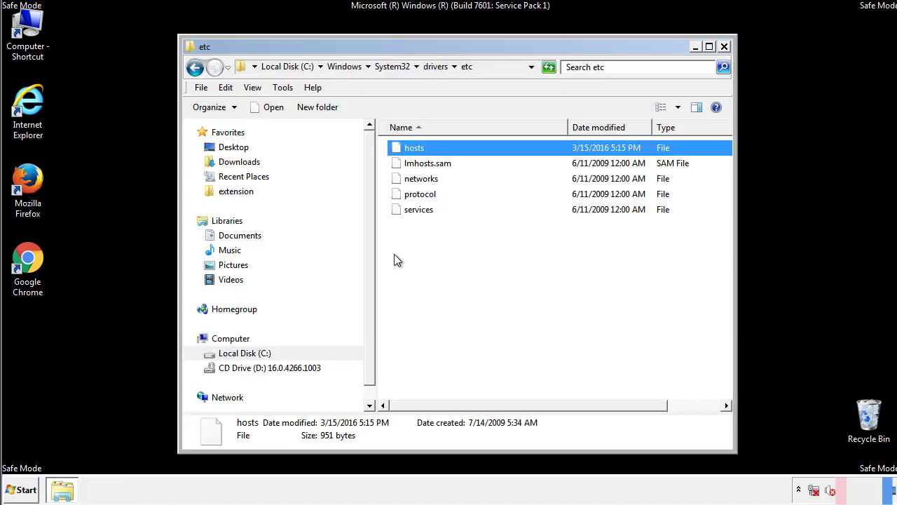
{"action": "left_click", "coordinate": [394, 260]}
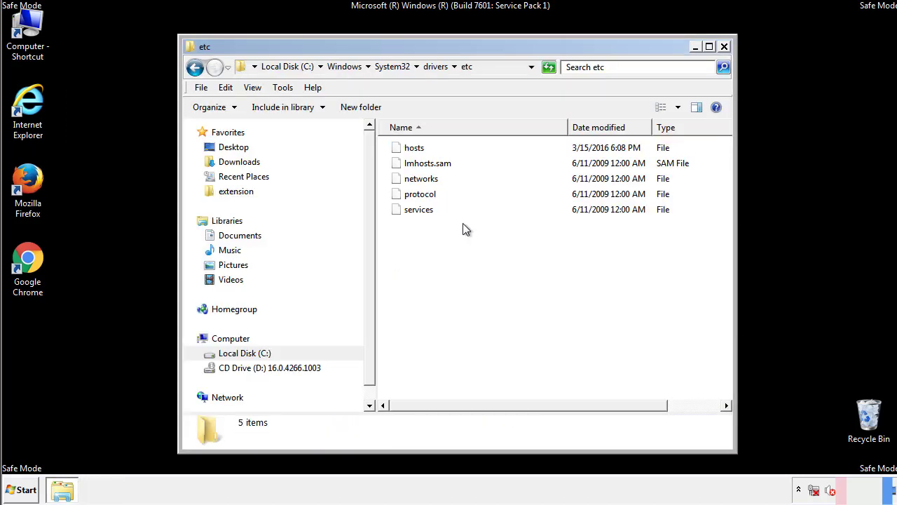
{"action": "left_click", "coordinate": [724, 47]}
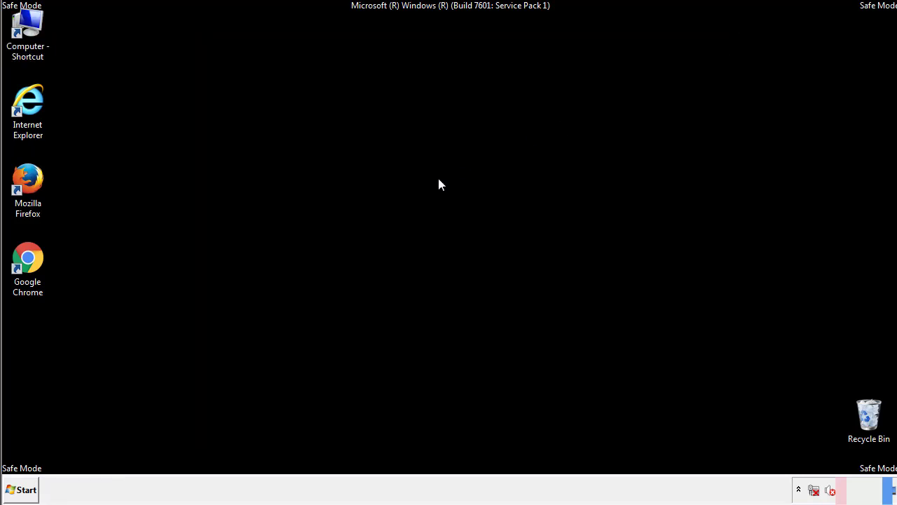
- Open the Startup folder from the Start menu's All Programs list
{"action": "left_click", "coordinate": [23, 490]}
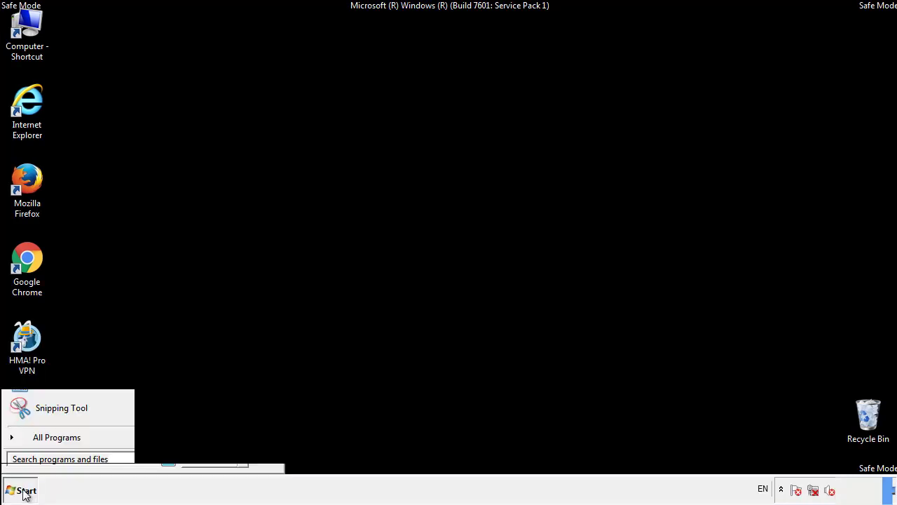
{"action": "left_click", "coordinate": [40, 442]}
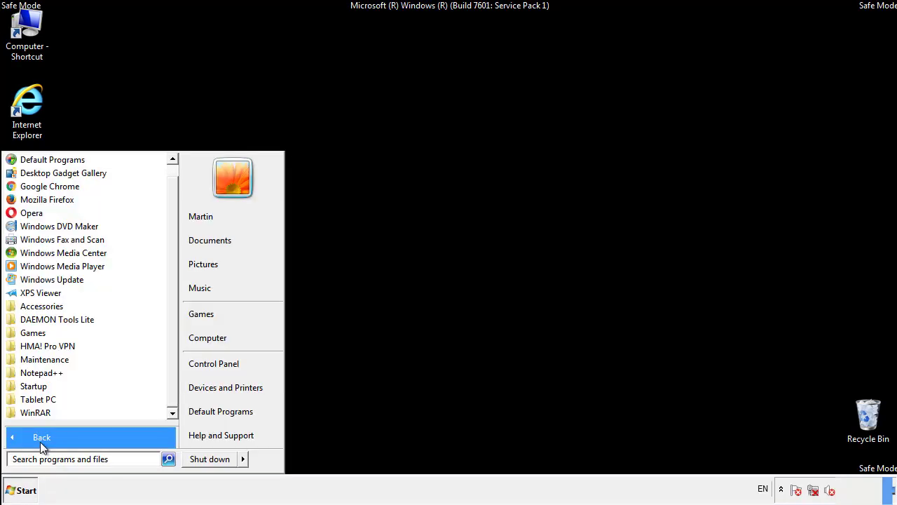
{"action": "right_click", "coordinate": [34, 384]}
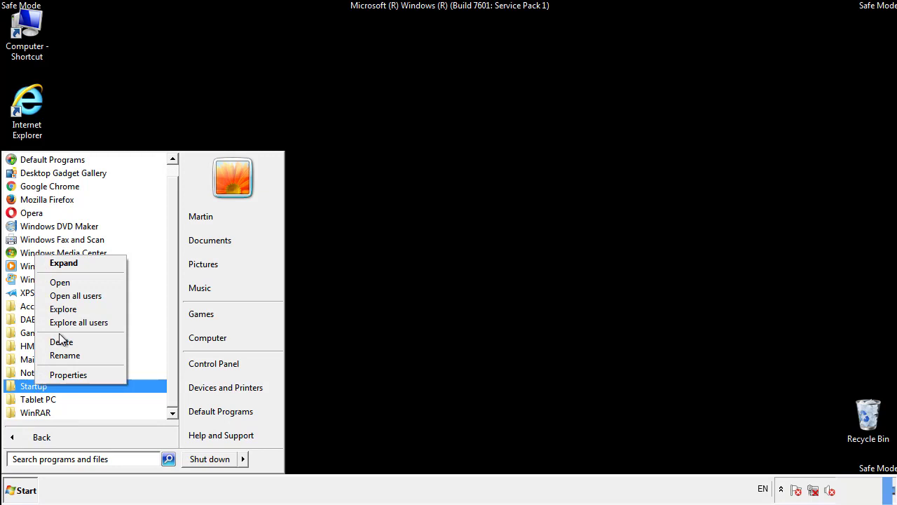
{"action": "left_click", "coordinate": [68, 282]}
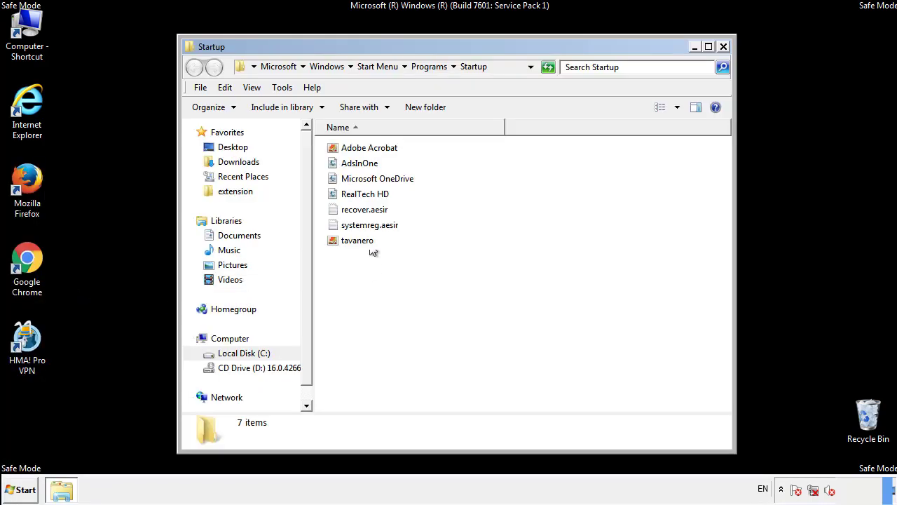
- Delete AdsInOne, recover.aesir, systemreg.aesir and tavanero, then close the Startup folder
{"action": "left_click", "coordinate": [366, 166]}
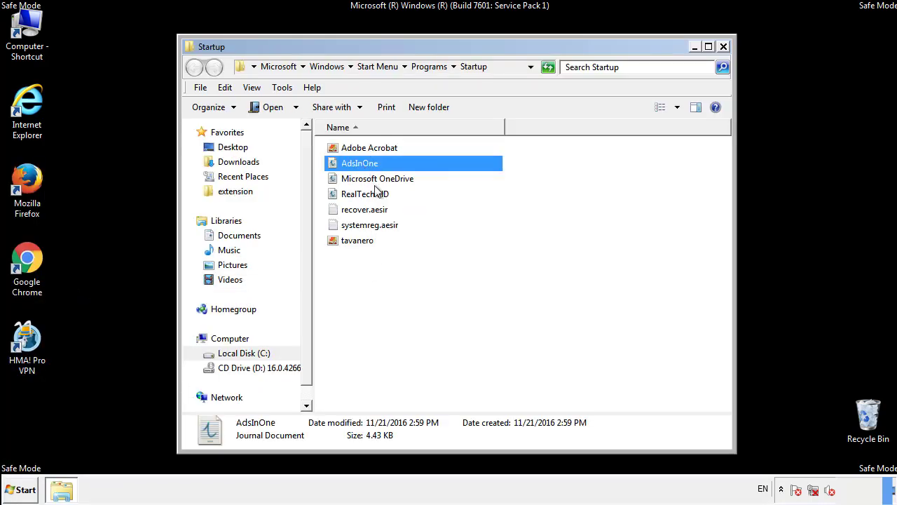
{"action": "left_click", "coordinate": [372, 209], "text": "ctrl"}
{"action": "left_click", "coordinate": [372, 225], "text": "ctrl"}
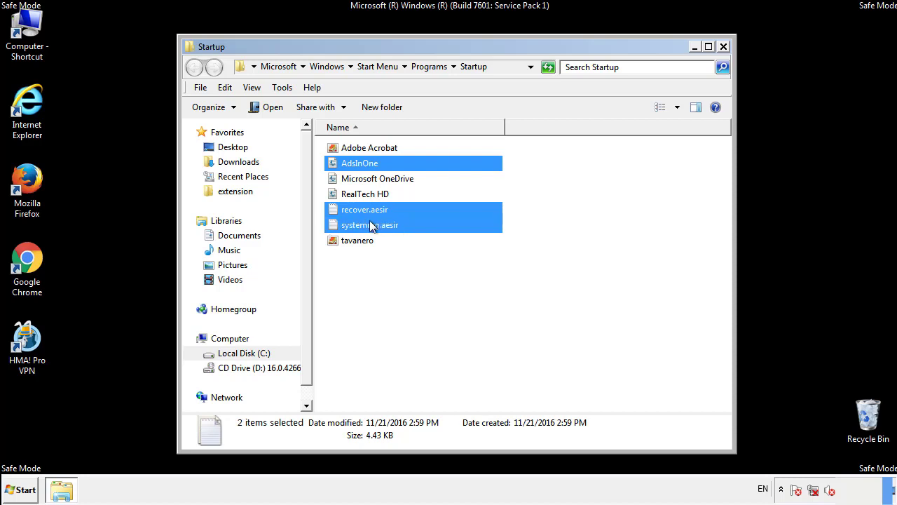
{"action": "left_click", "coordinate": [357, 240], "text": "ctrl"}
{"action": "right_click", "coordinate": [356, 240]}
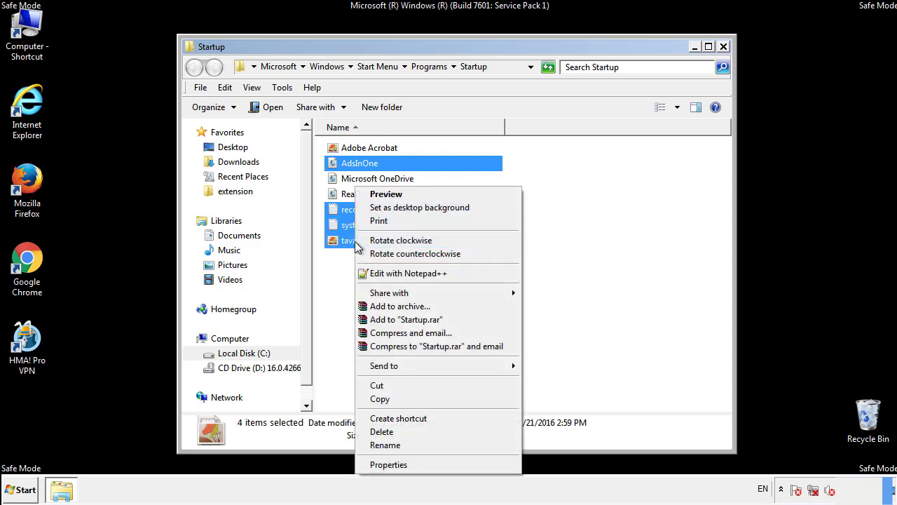
{"action": "left_click", "coordinate": [379, 432]}
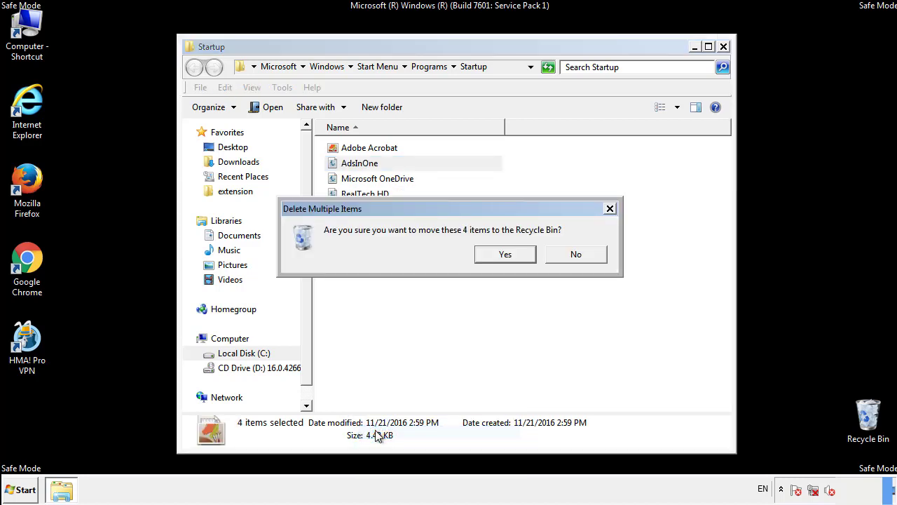
{"action": "left_click", "coordinate": [499, 255]}
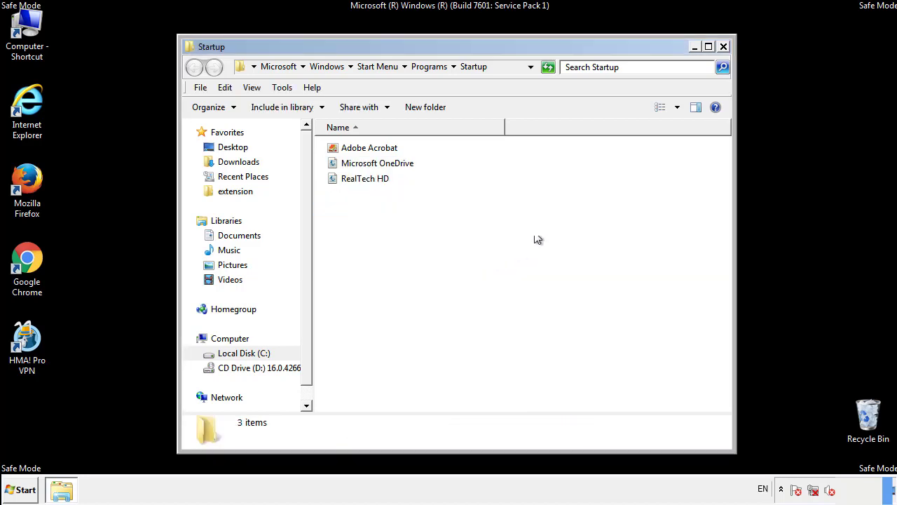
{"action": "left_click", "coordinate": [723, 47]}
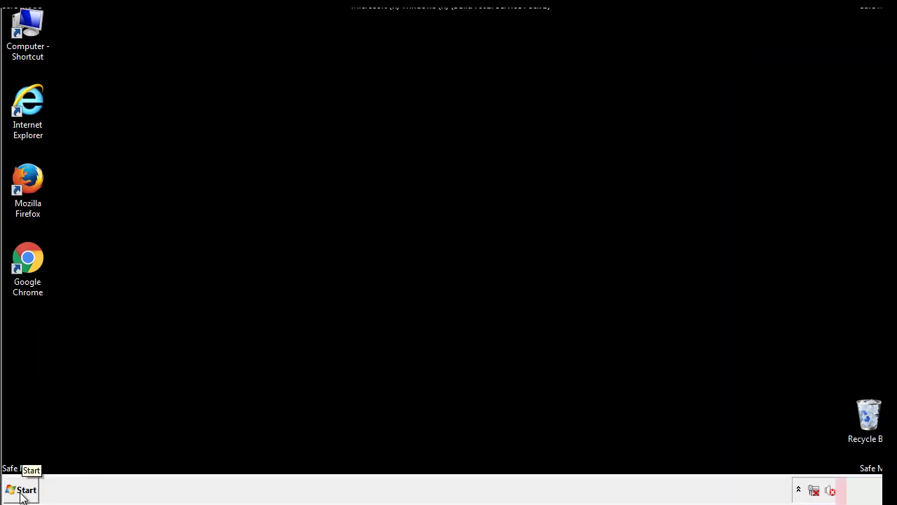
- Launch Registry Editor by searching regedit from the Start menu
{"action": "left_click", "coordinate": [21, 493]}
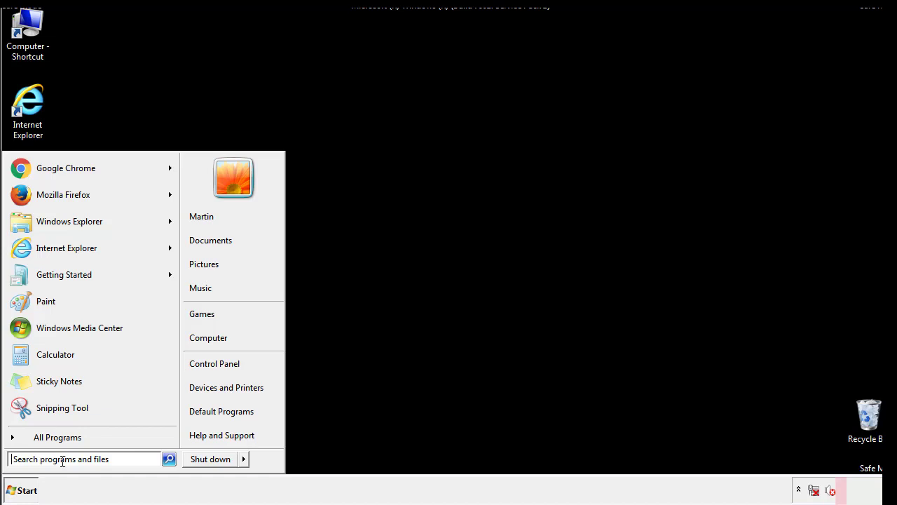
{"action": "type", "text": "reged"}
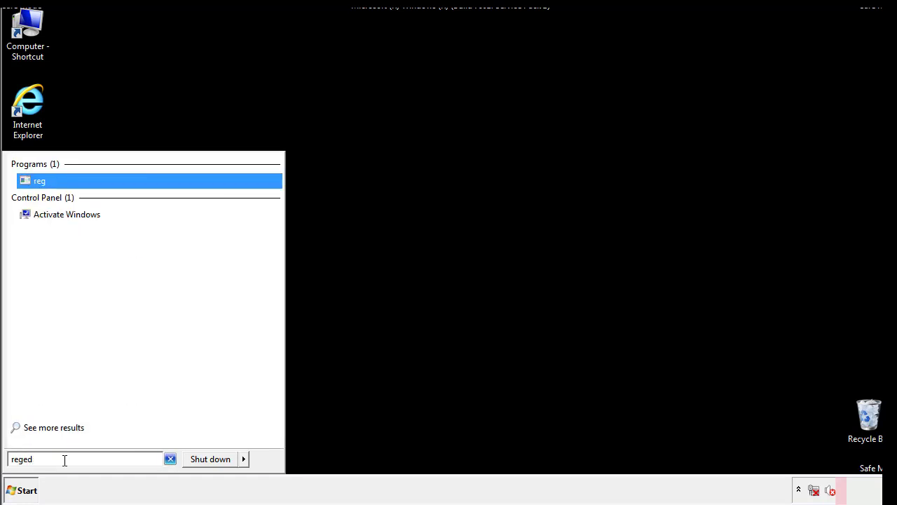
{"action": "type", "text": "it"}
{"action": "key", "text": "Return"}
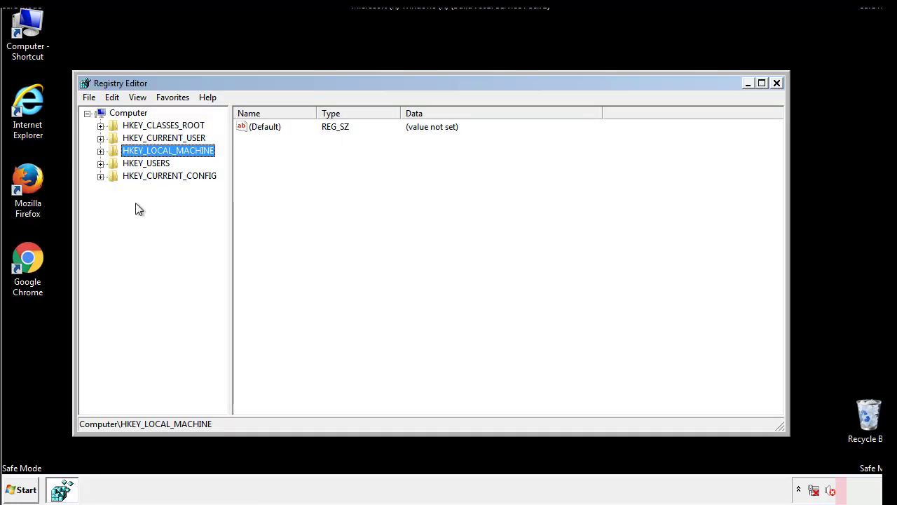
- Expand HKEY_LOCAL_MACHINE\SOFTWARE\Microsoft\Windows\CurrentVersion in the key tree
{"action": "left_click", "coordinate": [101, 152]}
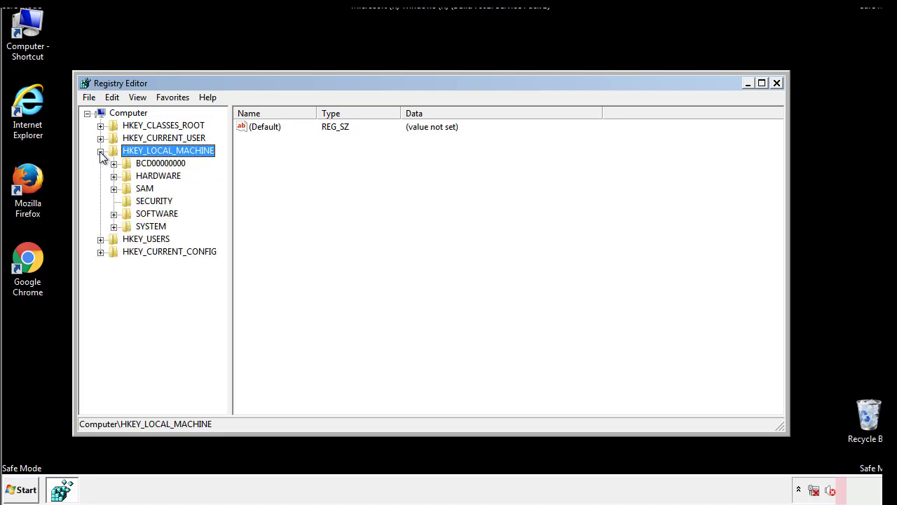
{"action": "left_click", "coordinate": [114, 215]}
{"action": "left_click_drag", "start_coordinate": [221, 207], "coordinate": [222, 232]}
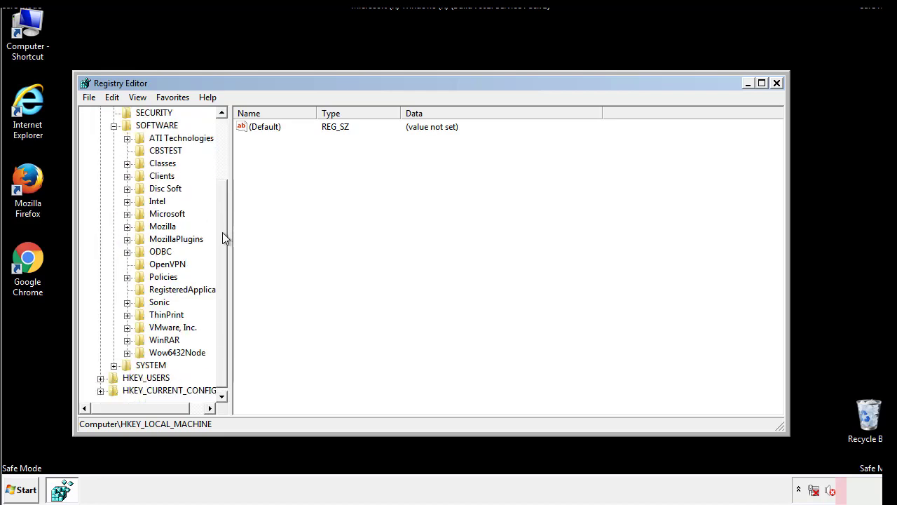
{"action": "left_click", "coordinate": [127, 214]}
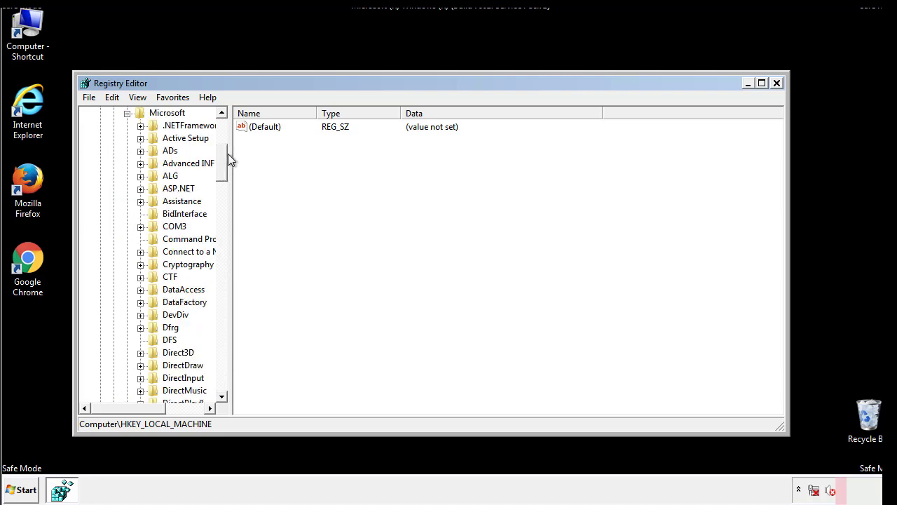
{"action": "mouse_move", "coordinate": [221, 172]}
{"action": "left_mouse_down"}
{"action": "mouse_move", "coordinate": [223, 372]}
{"action": "mouse_move", "coordinate": [223, 363]}
{"action": "left_mouse_up"}
{"action": "left_click", "coordinate": [140, 214]}
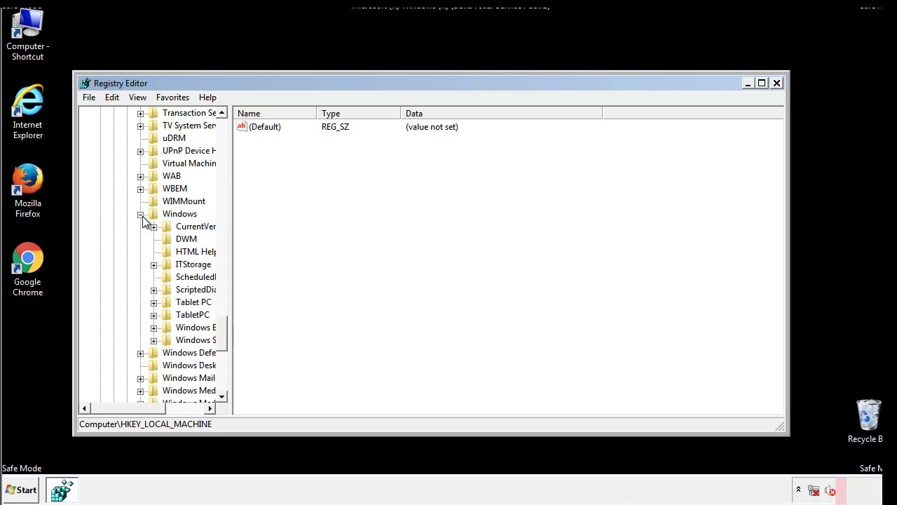
{"action": "left_click_drag", "start_coordinate": [123, 408], "coordinate": [143, 411]}
{"action": "left_click", "coordinate": [115, 226]}
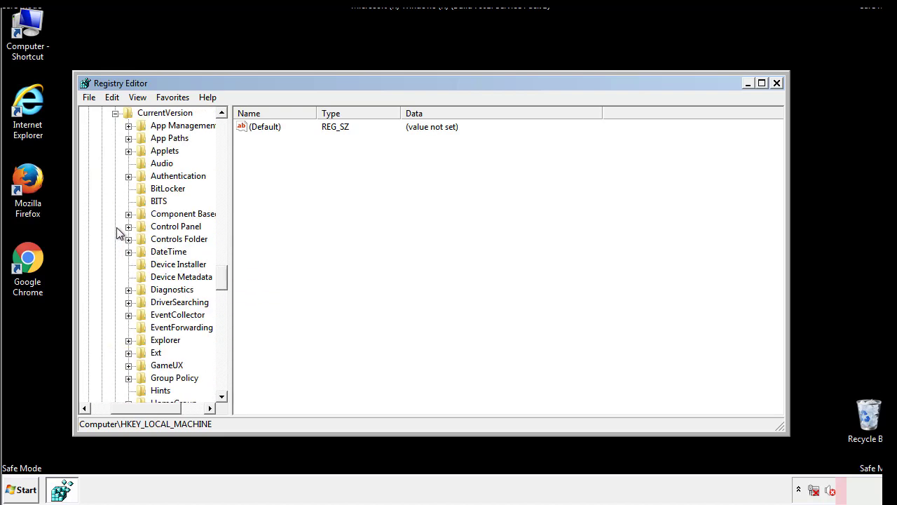
{"action": "left_click_drag", "start_coordinate": [226, 280], "coordinate": [222, 325]}
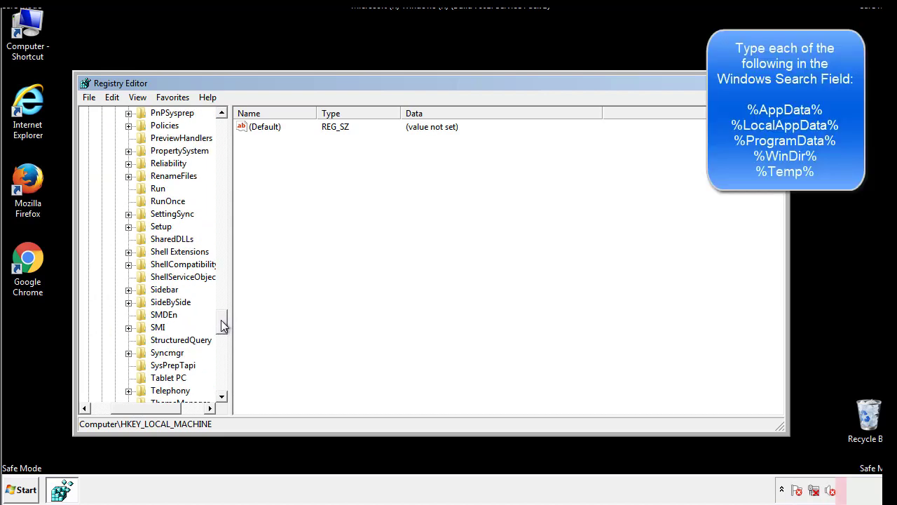
- Delete the tappi.loc value from HKLM's Run key, leaving (Default) and VMware User Process
{"action": "left_click", "coordinate": [146, 189]}
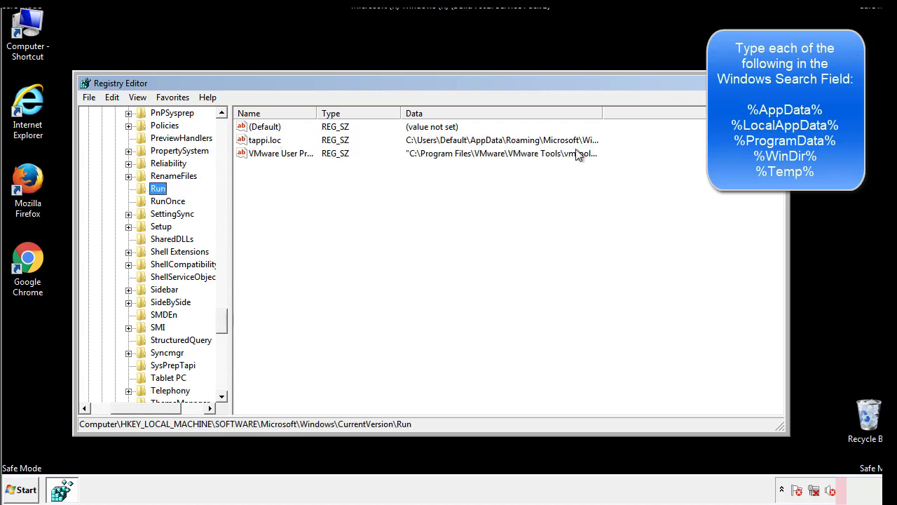
{"action": "left_click", "coordinate": [265, 144]}
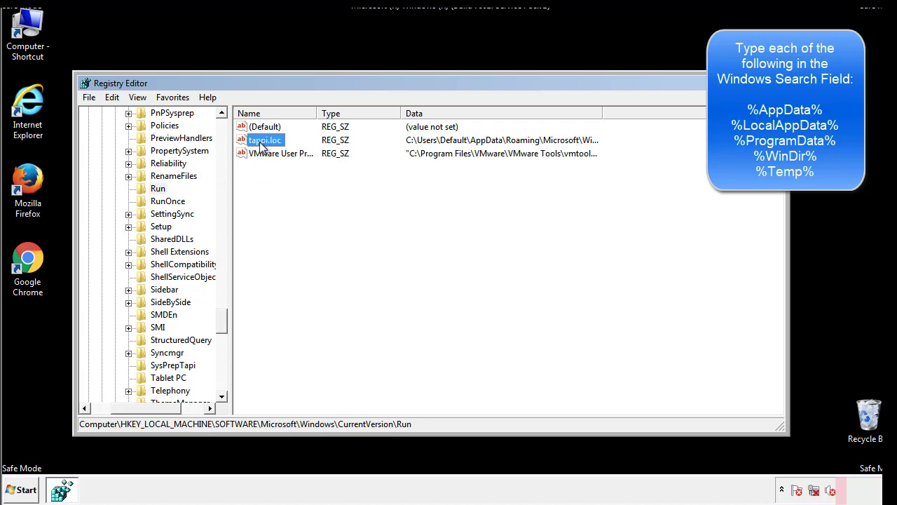
{"action": "right_click", "coordinate": [260, 141]}
{"action": "left_click", "coordinate": [280, 182]}
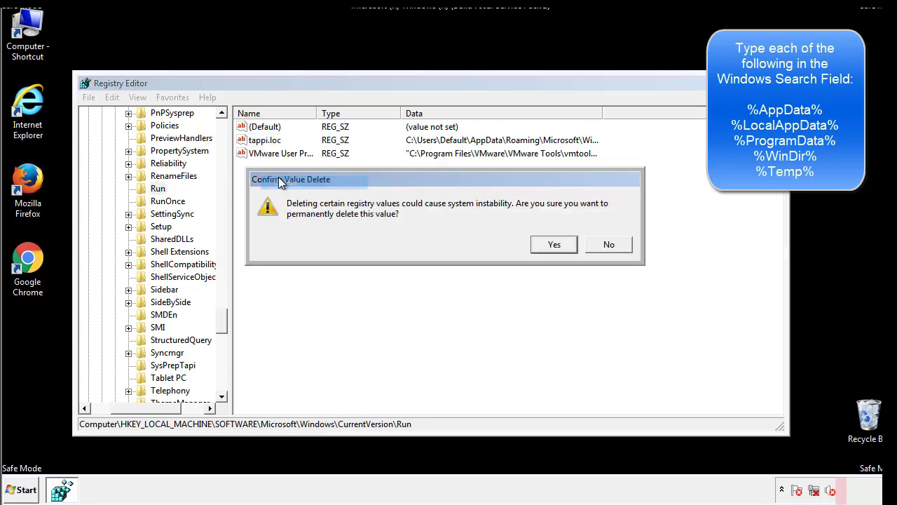
{"action": "left_click", "coordinate": [547, 249]}
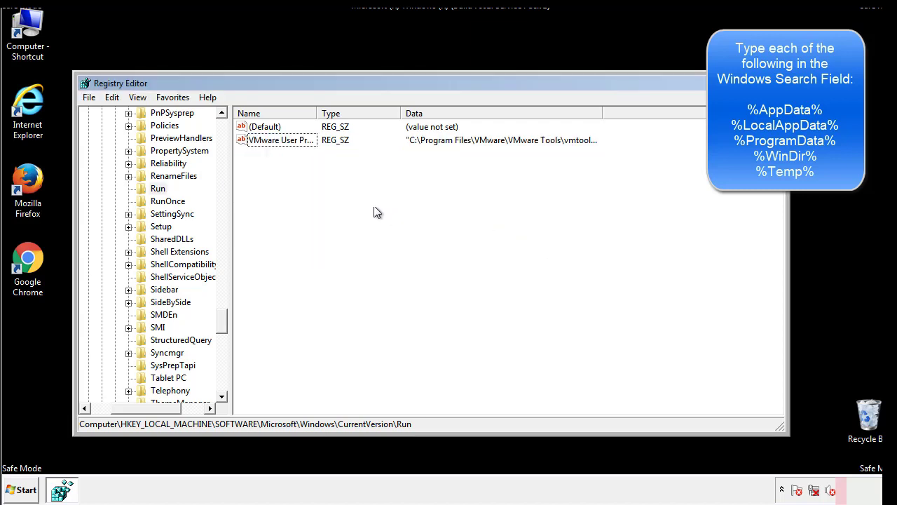
{"action": "left_click_drag", "start_coordinate": [224, 317], "coordinate": [222, 380]}
{"action": "left_click_drag", "start_coordinate": [147, 408], "coordinate": [108, 417]}
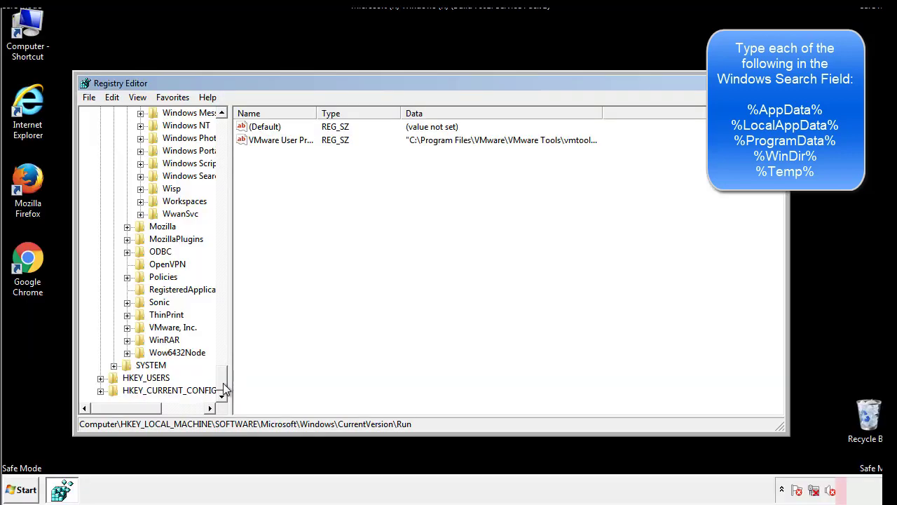
{"action": "left_click_drag", "start_coordinate": [224, 382], "coordinate": [228, 134]}
- Collapse HKLM and expand HKEY_CURRENT_USER\Software\Microsoft\Windows\CurrentVersion
{"action": "left_click", "coordinate": [100, 151]}
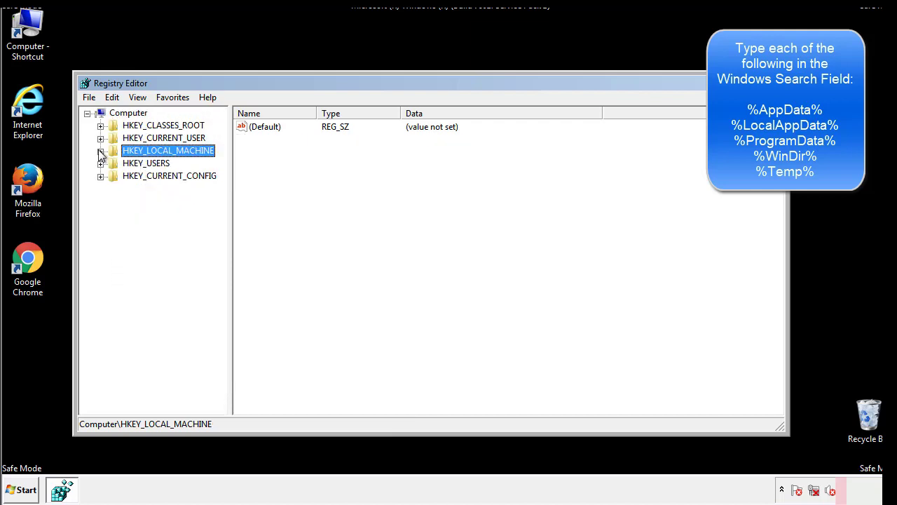
{"action": "left_click", "coordinate": [100, 139]}
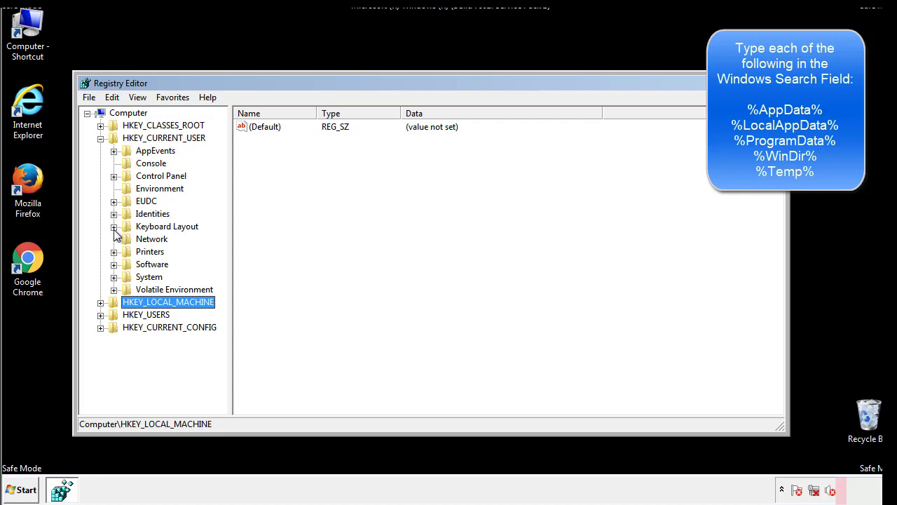
{"action": "left_click", "coordinate": [115, 267]}
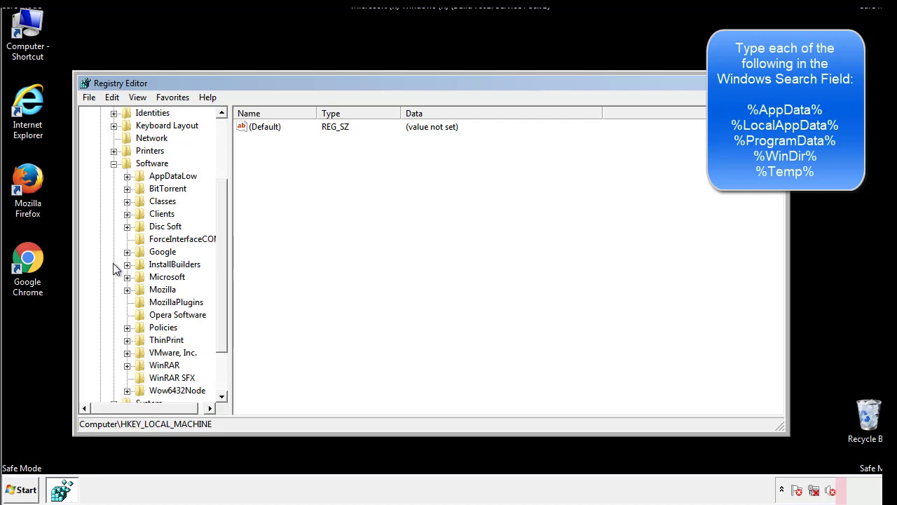
{"action": "left_click_drag", "start_coordinate": [220, 254], "coordinate": [220, 268]}
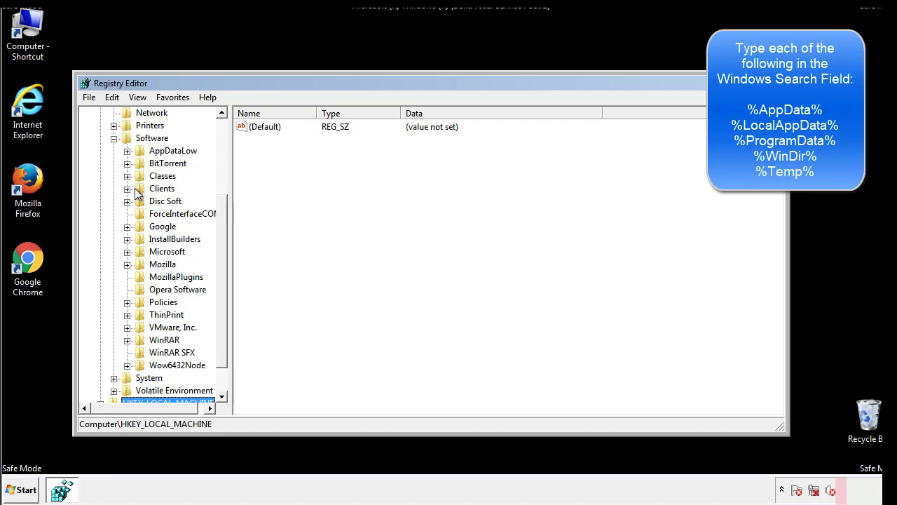
{"action": "left_click", "coordinate": [126, 251]}
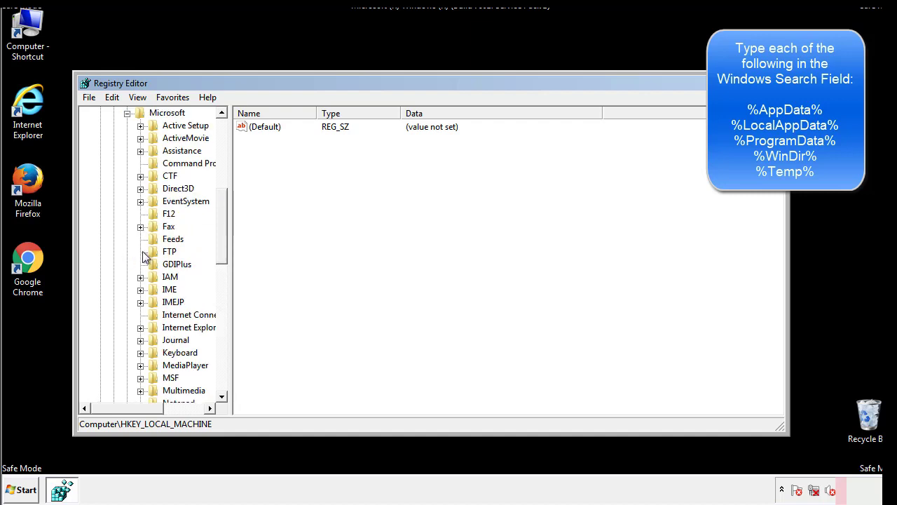
{"action": "left_click_drag", "start_coordinate": [220, 205], "coordinate": [221, 291]}
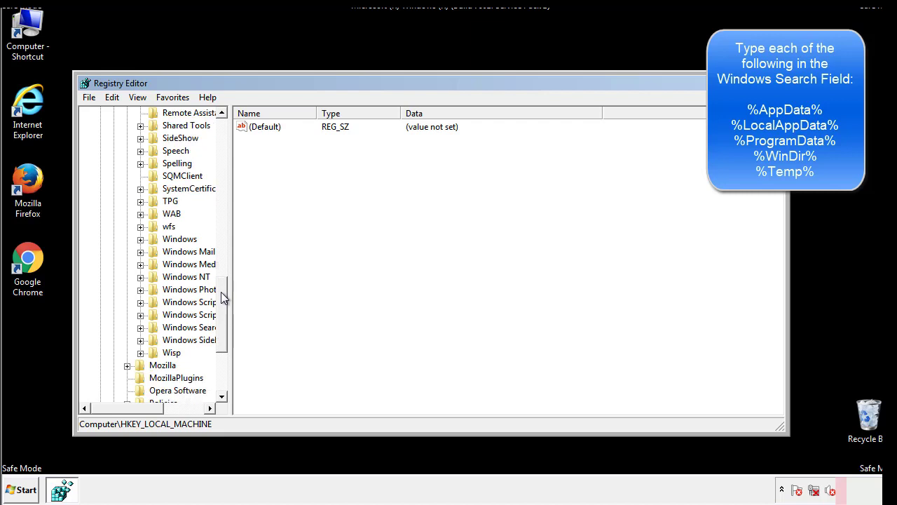
{"action": "left_click", "coordinate": [141, 239]}
{"action": "left_click", "coordinate": [155, 253]}
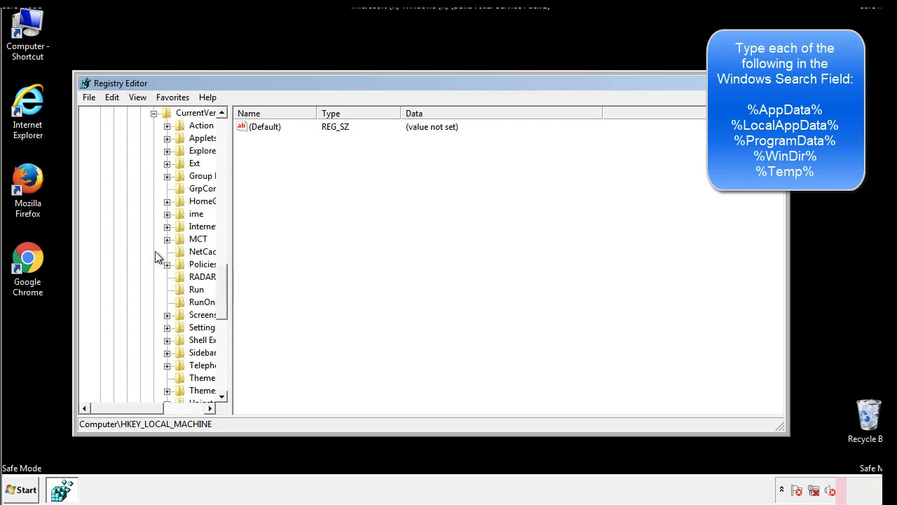
{"action": "left_click_drag", "start_coordinate": [136, 412], "coordinate": [157, 408]}
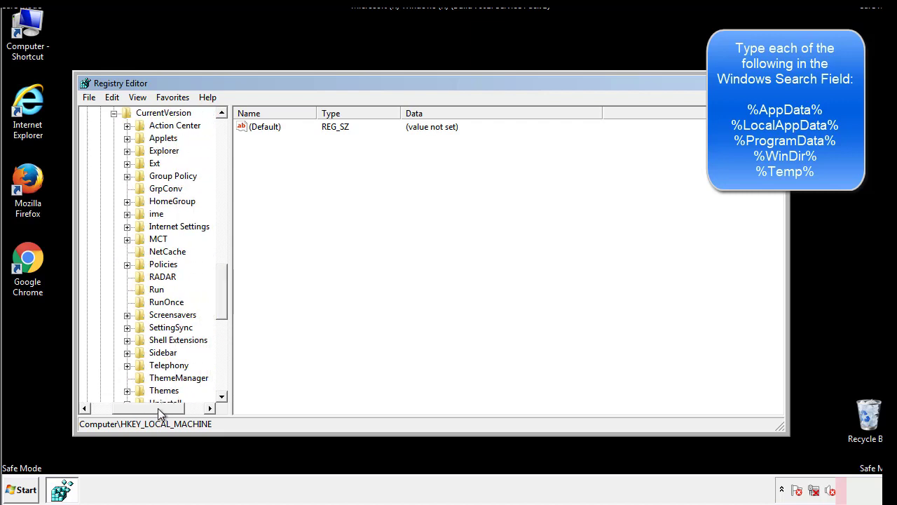
- Inspect the current user's Run key, which holds only a DAEMON Tools entry, then collapse the tree
{"action": "left_click", "coordinate": [154, 286]}
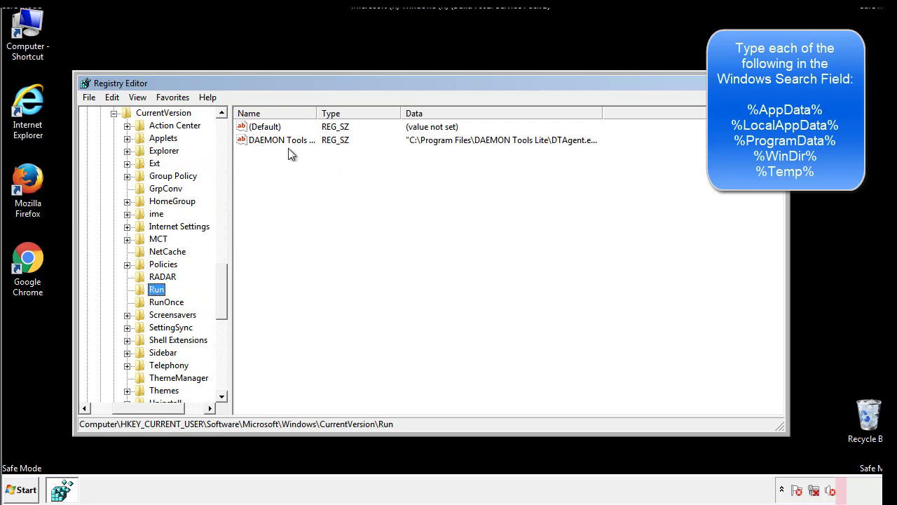
{"action": "left_click", "coordinate": [384, 162]}
{"action": "left_click_drag", "start_coordinate": [148, 406], "coordinate": [128, 407]}
{"action": "left_click_drag", "start_coordinate": [225, 304], "coordinate": [222, 292]}
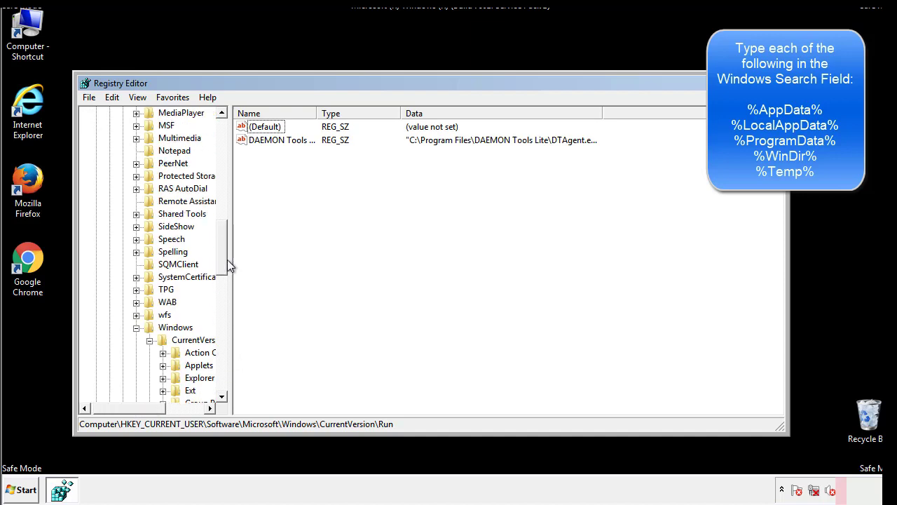
{"action": "left_click", "coordinate": [137, 327]}
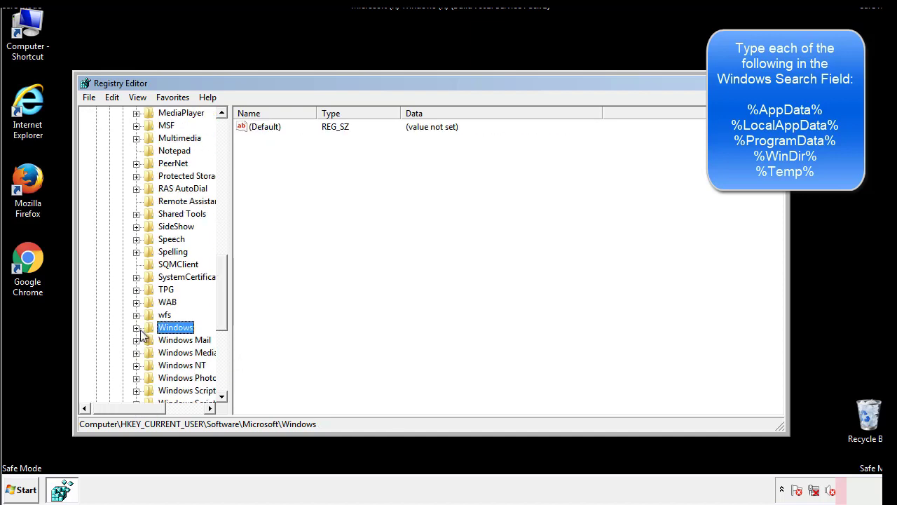
{"action": "left_click_drag", "start_coordinate": [225, 312], "coordinate": [226, 173]}
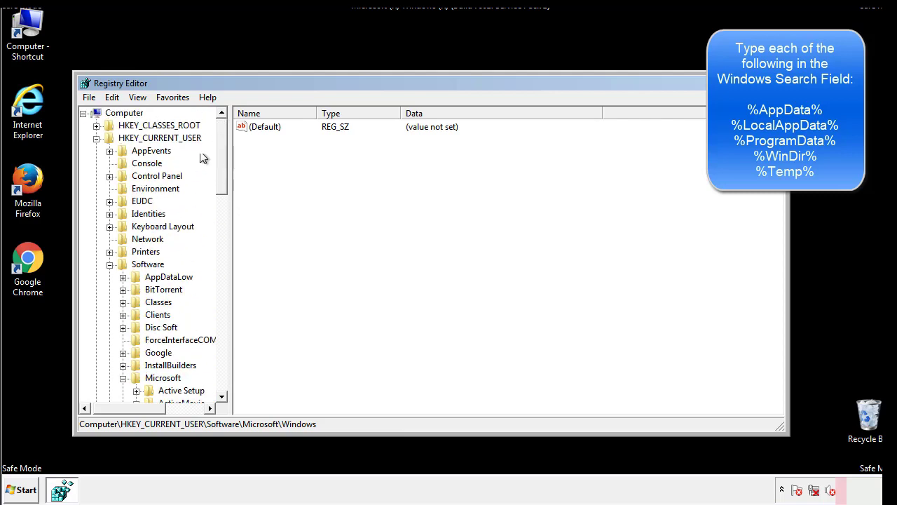
- Search the registry for %temp%, landing on VolumeCaches\Temporary Files
{"action": "left_click", "coordinate": [114, 98]}
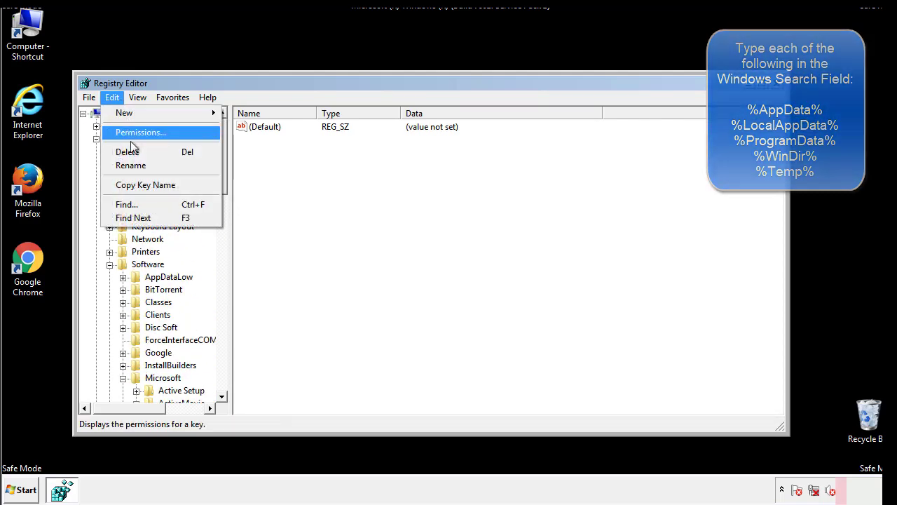
{"action": "left_click", "coordinate": [127, 204]}
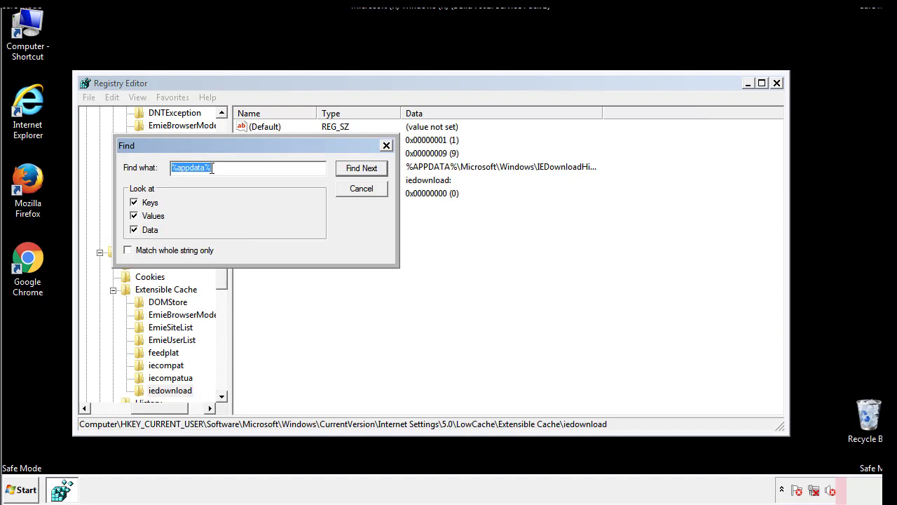
{"action": "type", "text": "%temp%"}
{"action": "key", "text": "Return"}
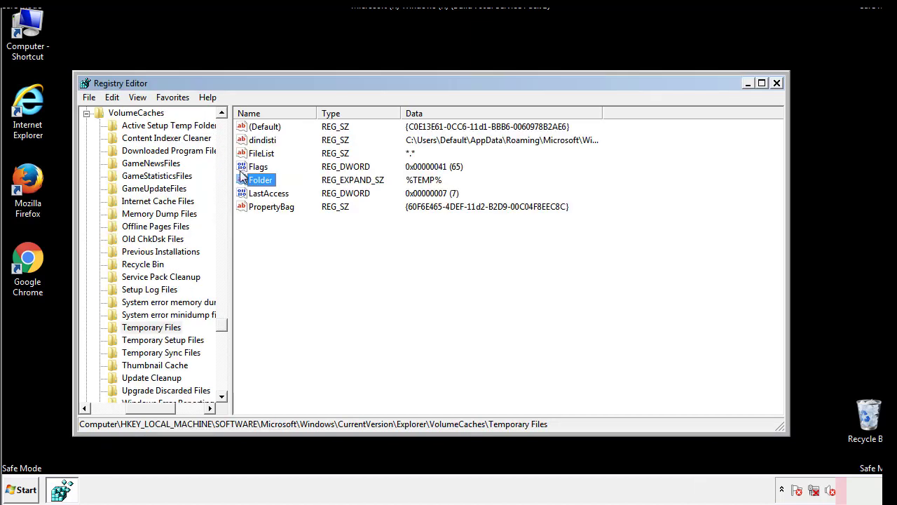
- Delete all Temporary Files values except (Default)
{"action": "left_click", "coordinate": [361, 230]}
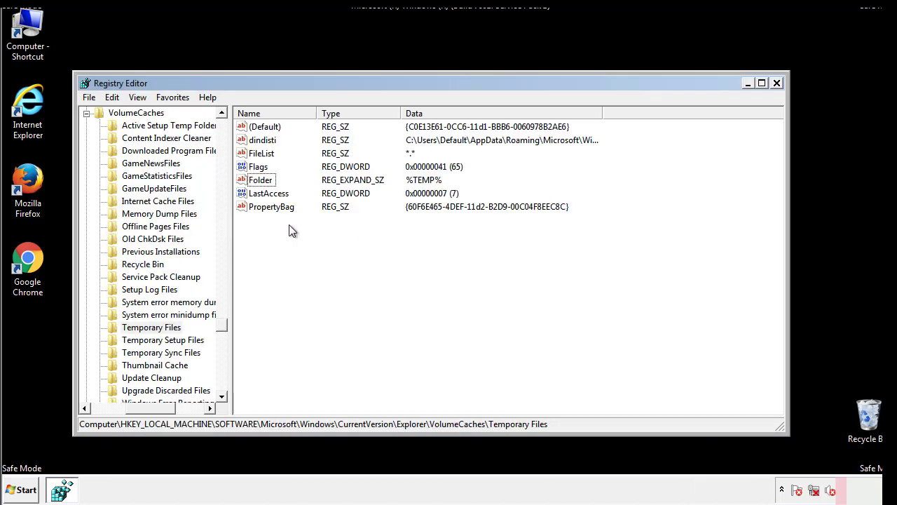
{"action": "left_click_drag", "start_coordinate": [288, 225], "coordinate": [253, 129]}
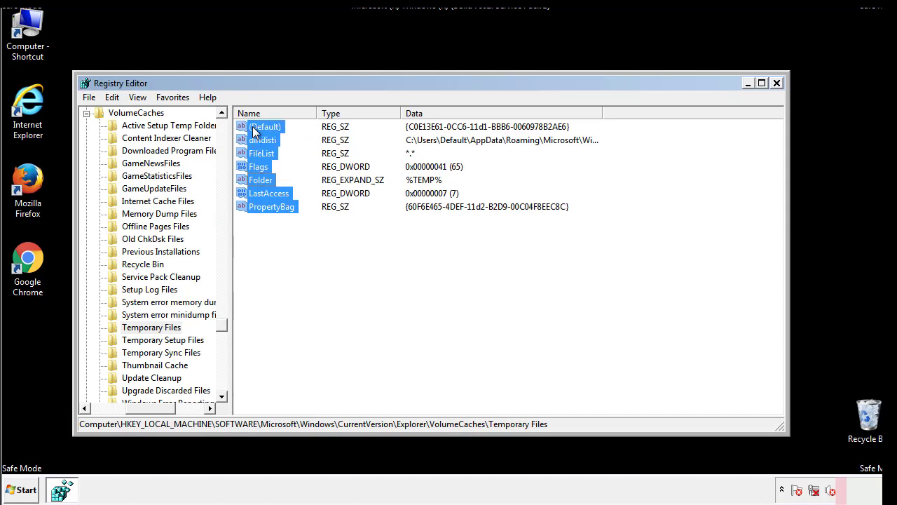
{"action": "right_click", "coordinate": [254, 132]}
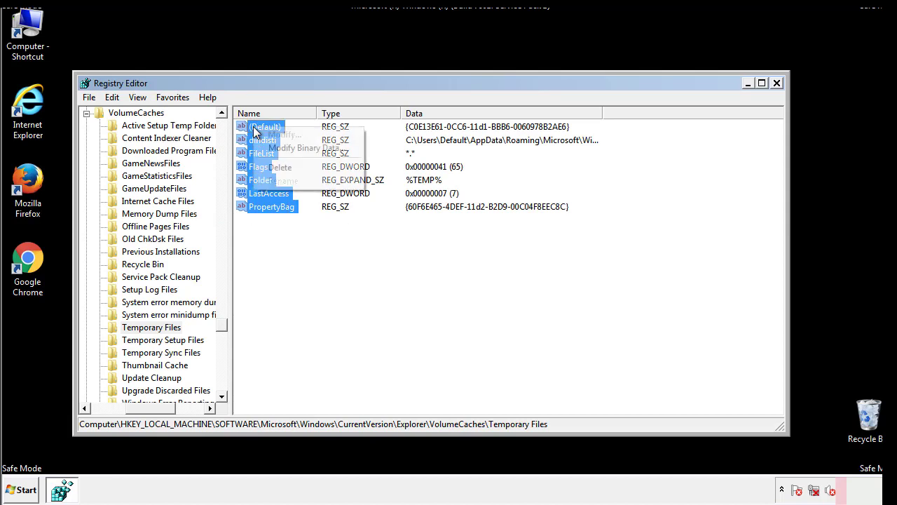
{"action": "left_click", "coordinate": [274, 168]}
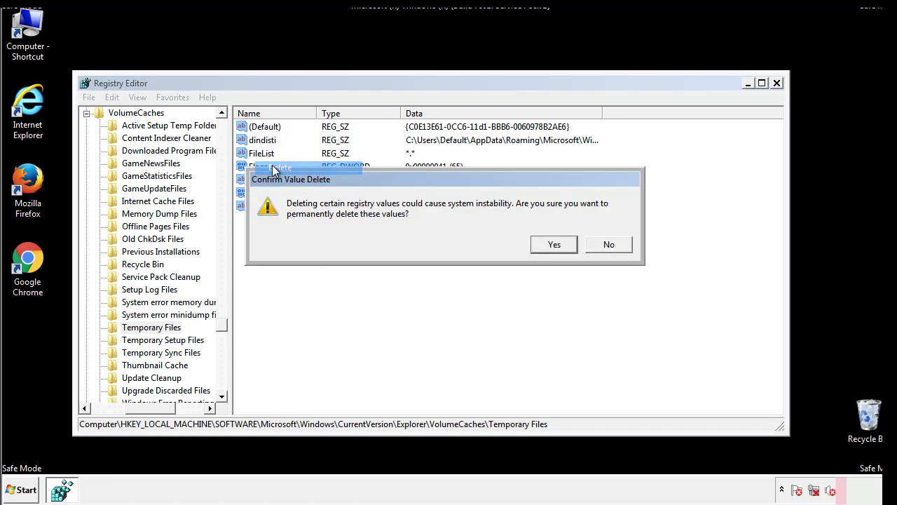
{"action": "left_click", "coordinate": [563, 244]}
{"action": "left_click", "coordinate": [312, 172]}
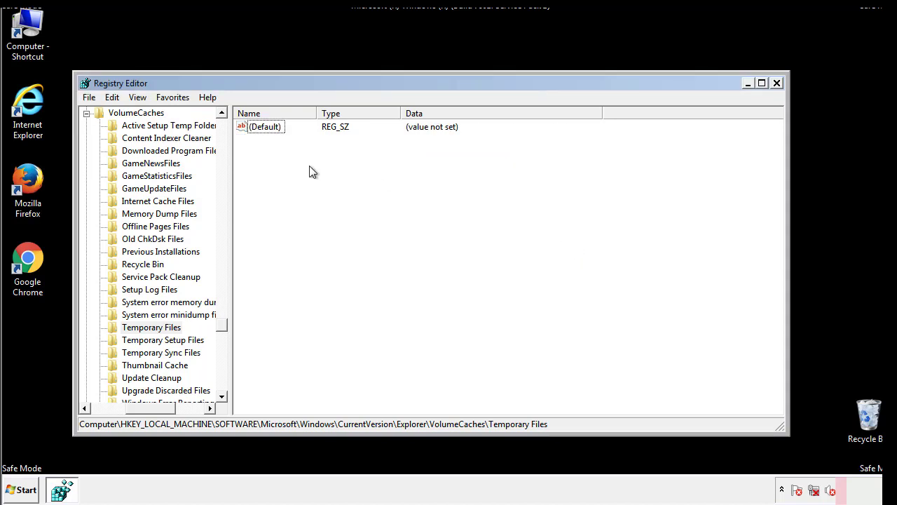
- Close Registry Editor and relaunch msconfig from the Start search
{"action": "left_click", "coordinate": [779, 83]}
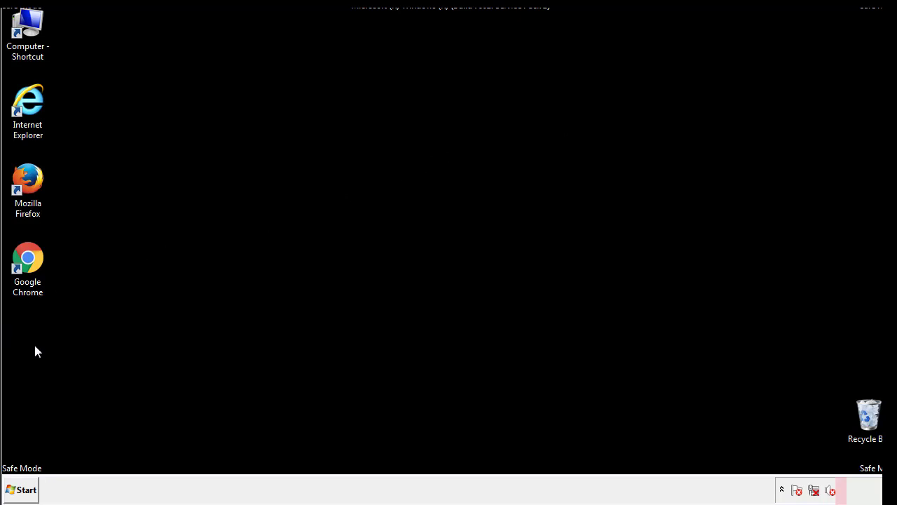
{"action": "left_click", "coordinate": [19, 490]}
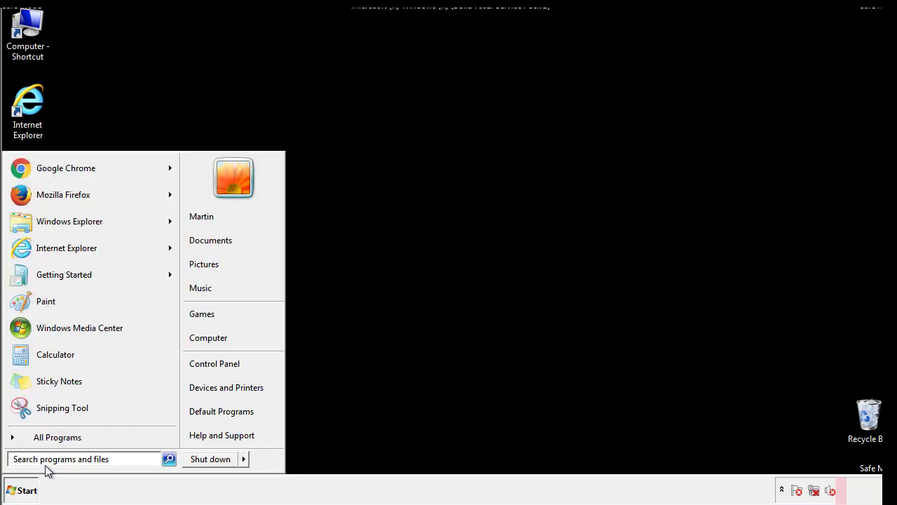
{"action": "type", "text": "mscon"}
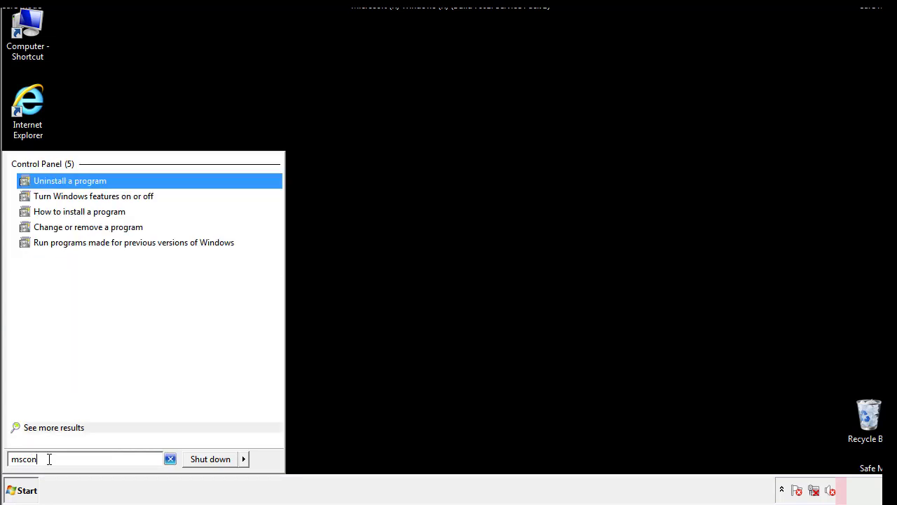
{"action": "type", "text": "fig"}
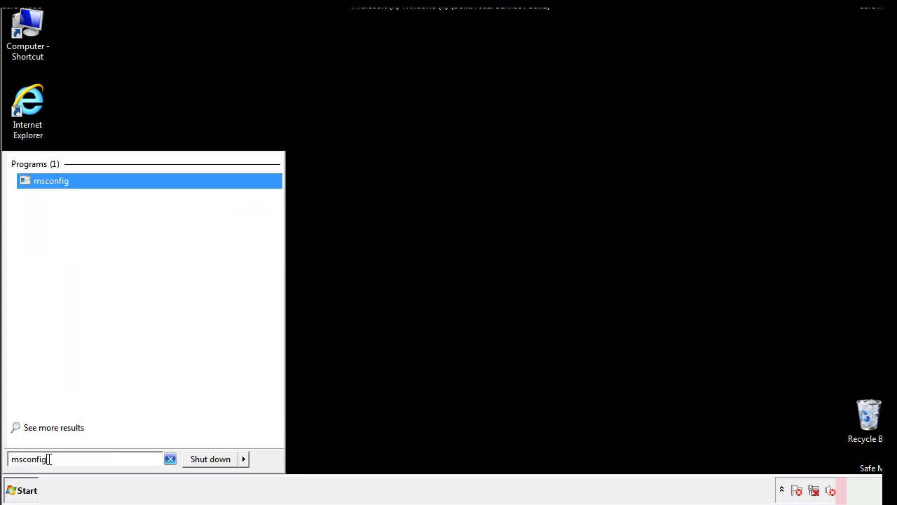
{"action": "key", "text": "Return"}
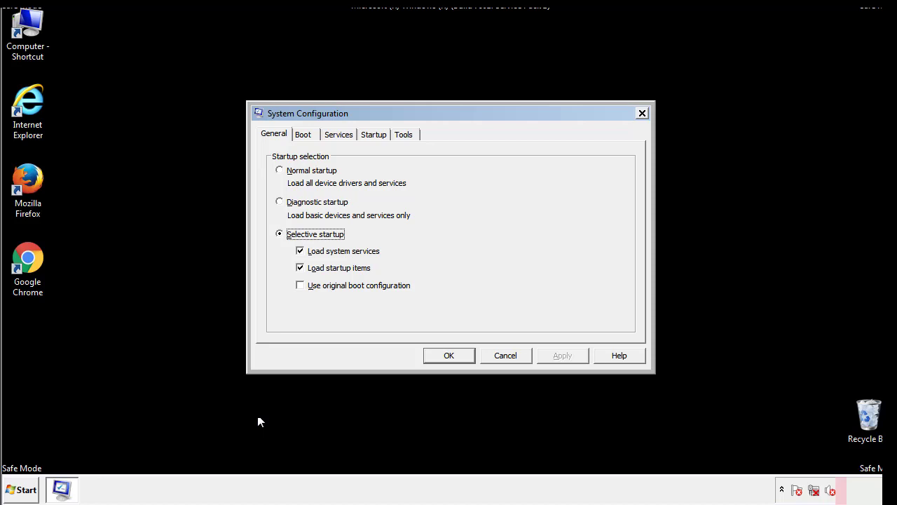
- Clear the Safe boot option on the Boot tab, apply it, and restart Windows
{"action": "left_click", "coordinate": [303, 135]}
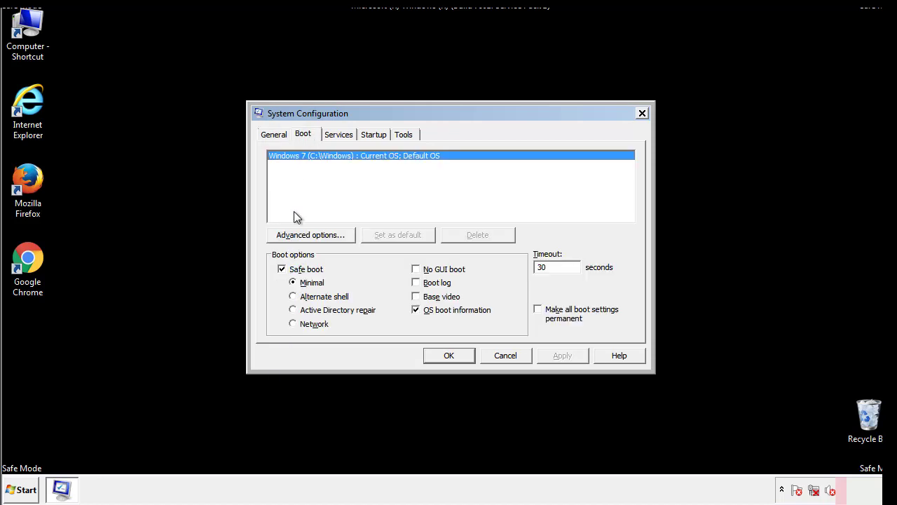
{"action": "left_click", "coordinate": [283, 269]}
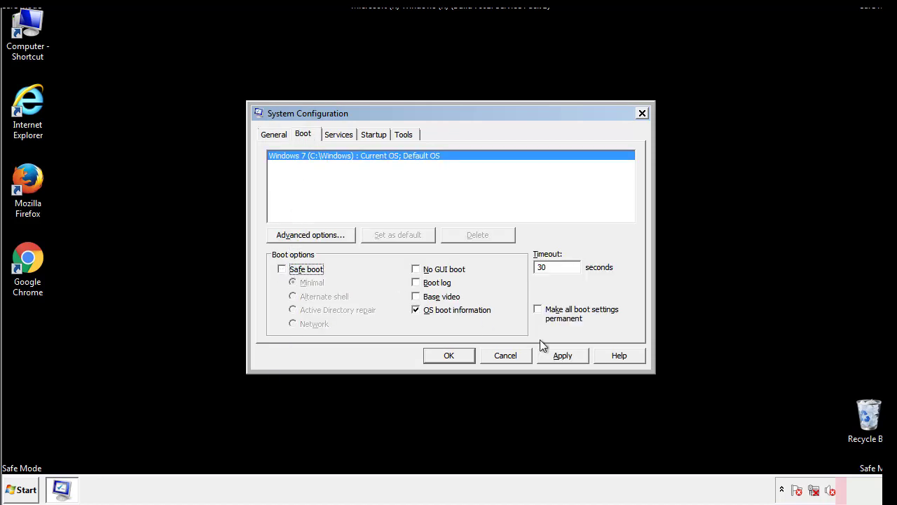
{"action": "left_click", "coordinate": [565, 355]}
{"action": "left_click", "coordinate": [445, 356]}
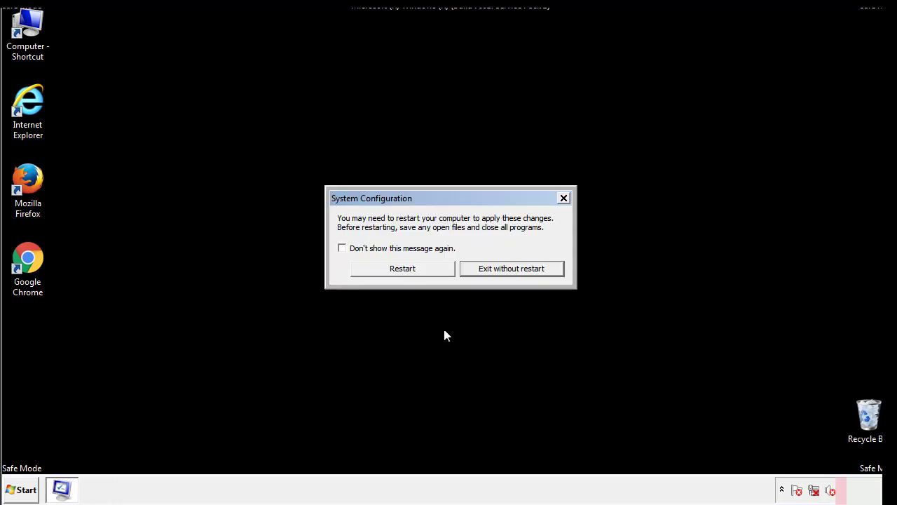
{"action": "left_click", "coordinate": [415, 273]}
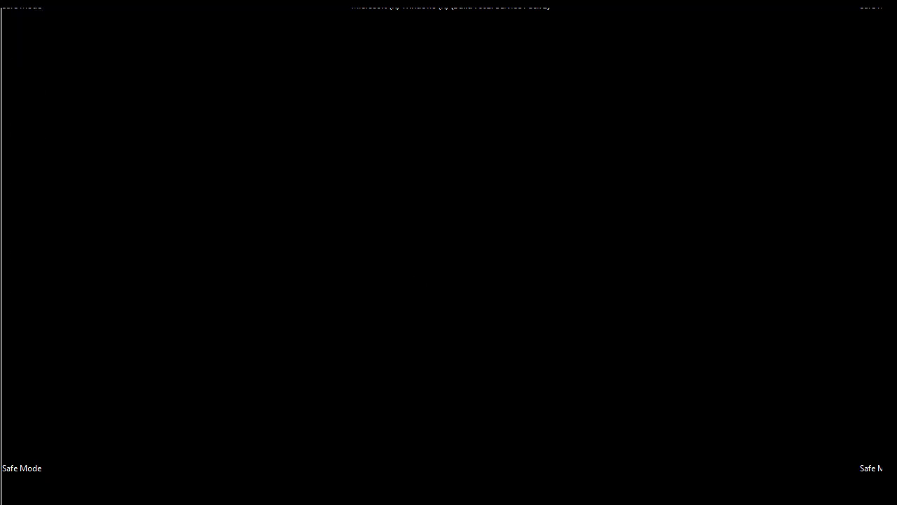